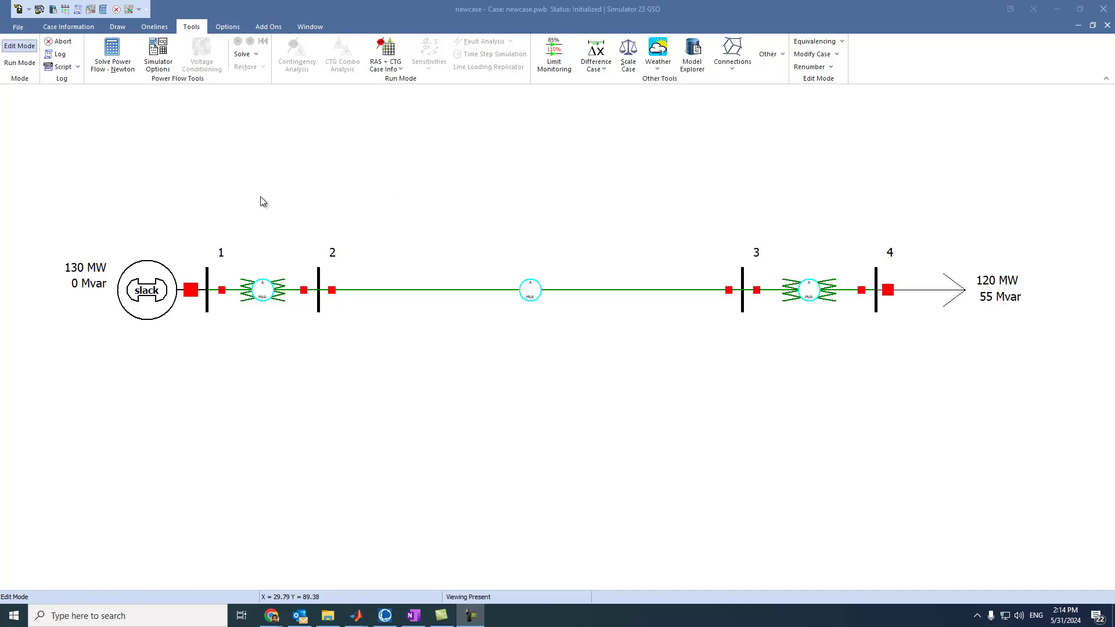
- Switch the four-bus case into Run Mode so flow arrows show on the lines
left_click(20, 64)
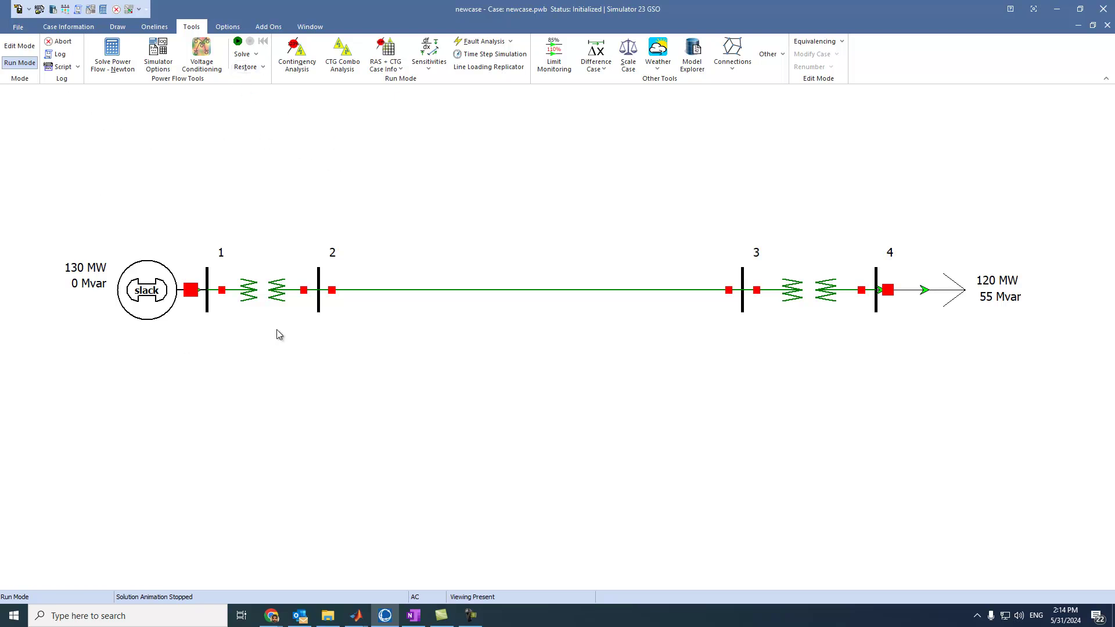
left_click(256, 55)
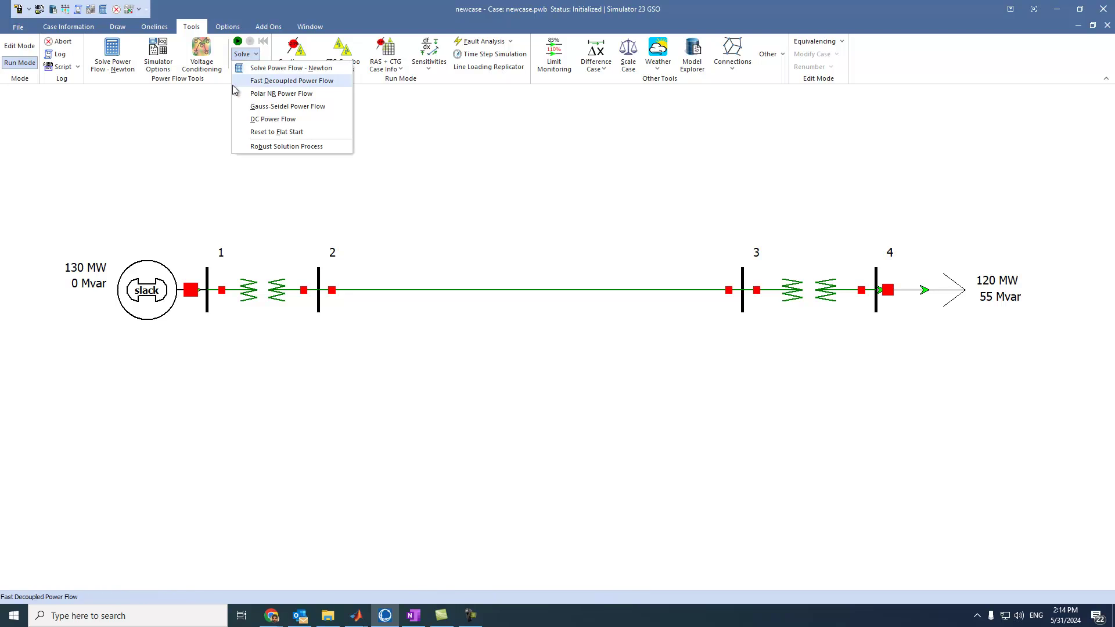
- Reset the case to a flat start, accepting the default Flat Start Options
left_click(318, 135)
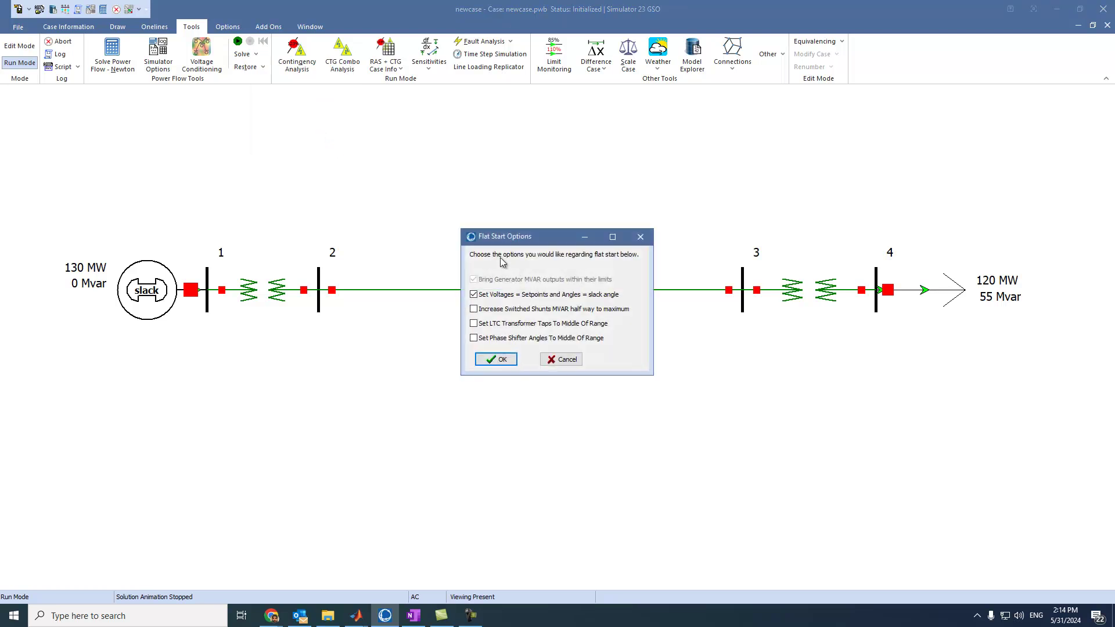
left_click(503, 358)
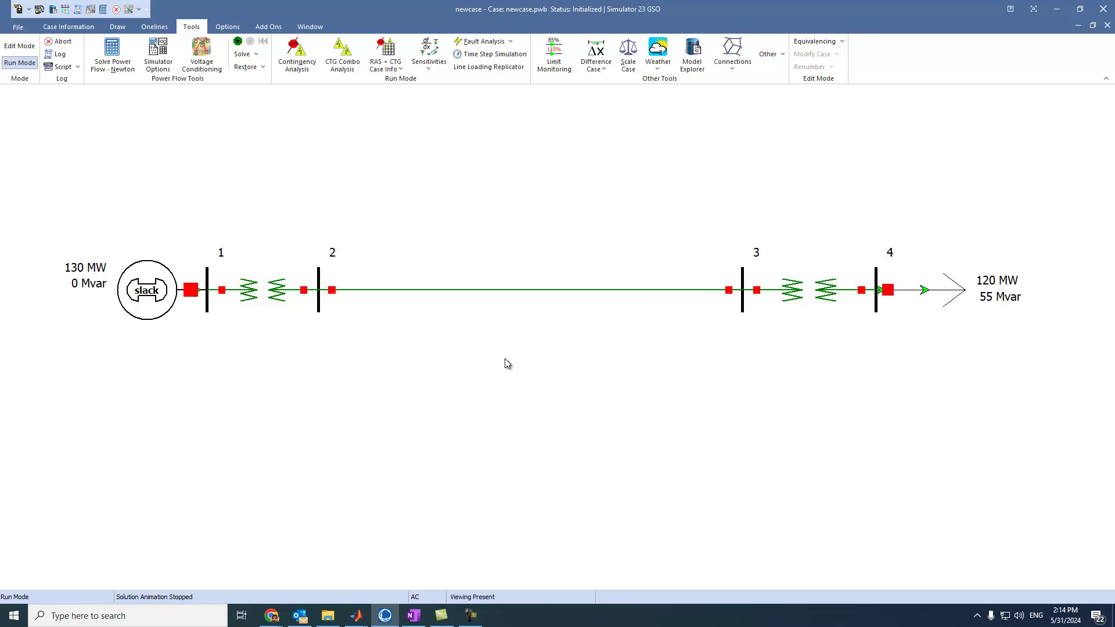
left_click(256, 55)
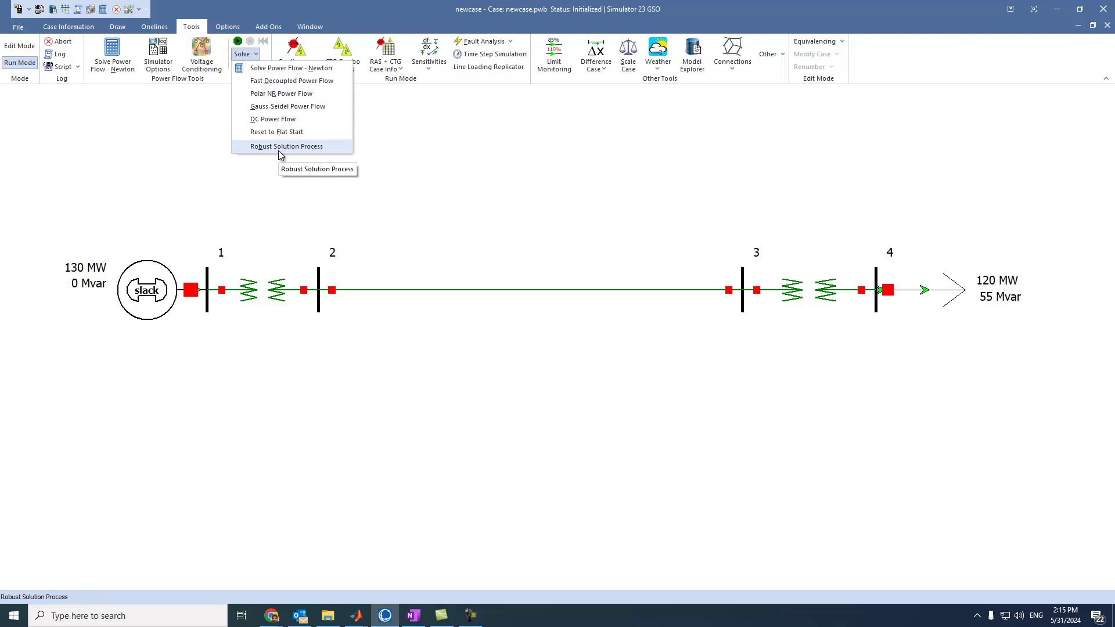
- Solve with Polar NR Power Flow (slack 124 MW, 48 Mvar) and start the animation
left_click(266, 95)
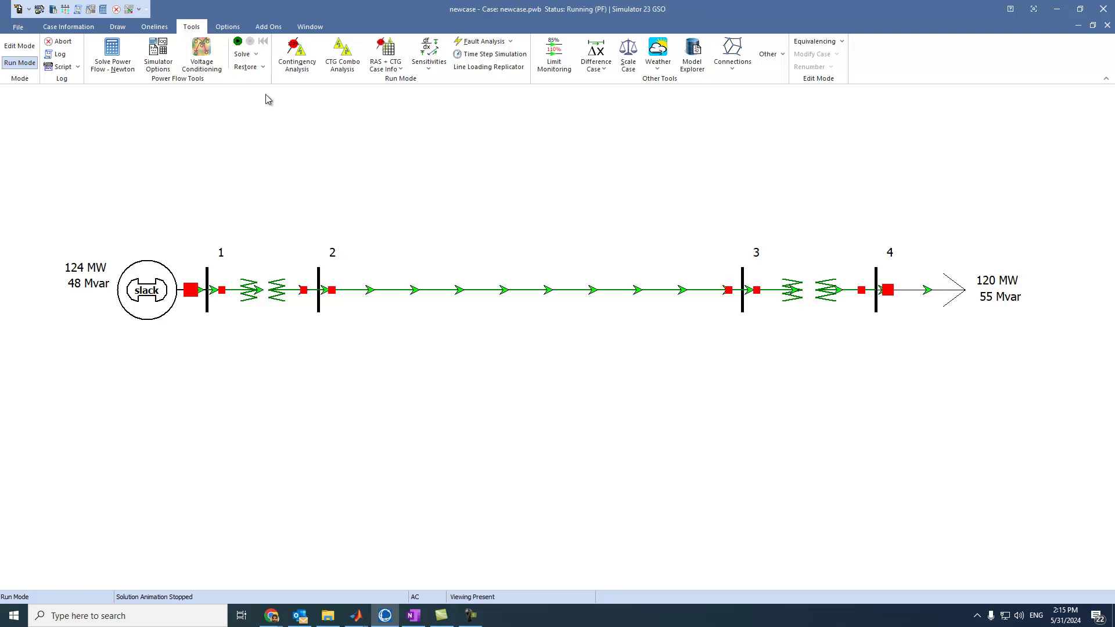
left_click(239, 43)
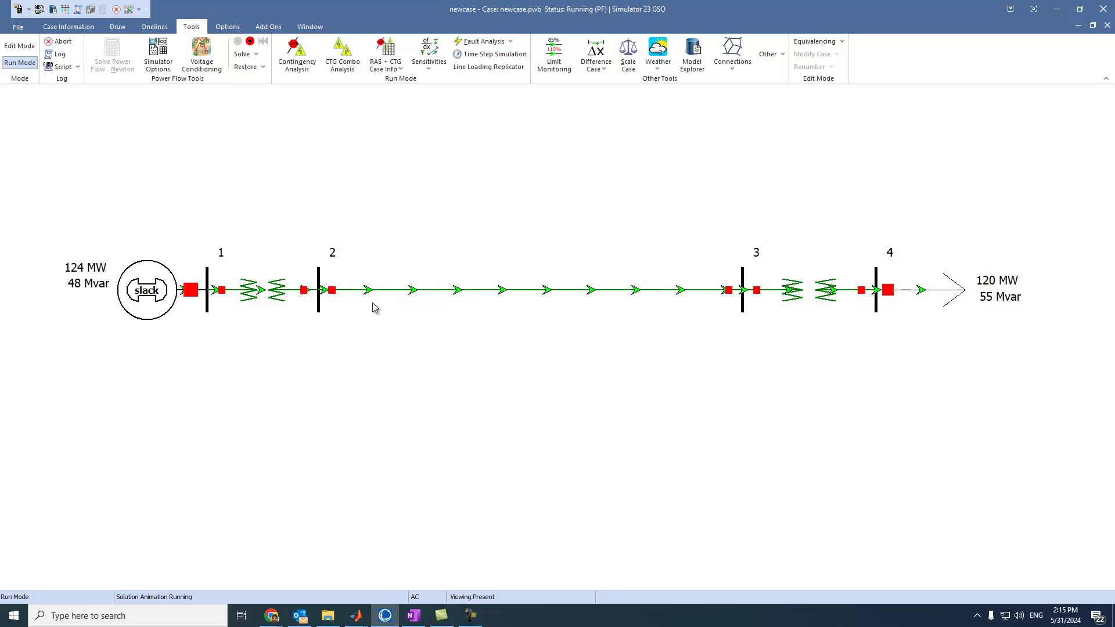
- Set Oneline Options animated flows to Actual MW & Mvar Power Flow
left_click(227, 27)
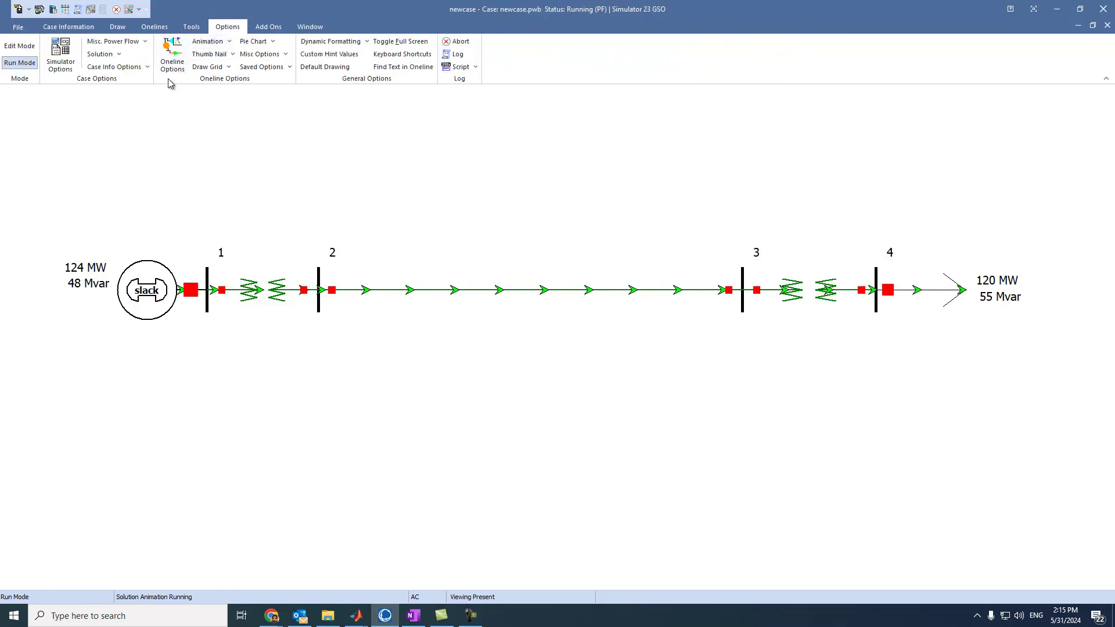
left_click(173, 62)
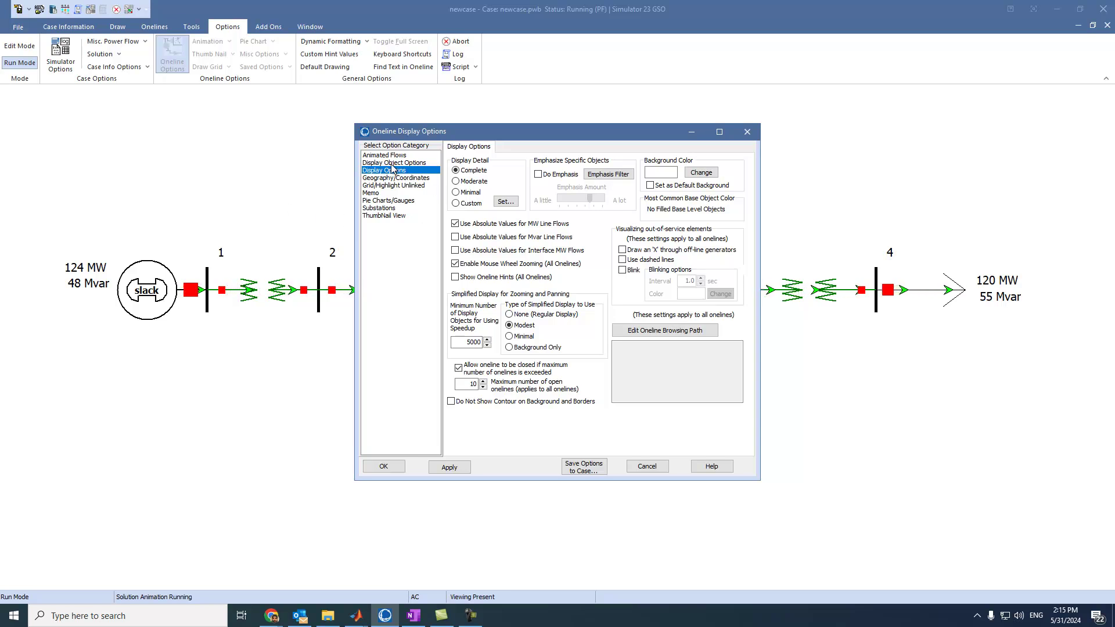
left_click(387, 155)
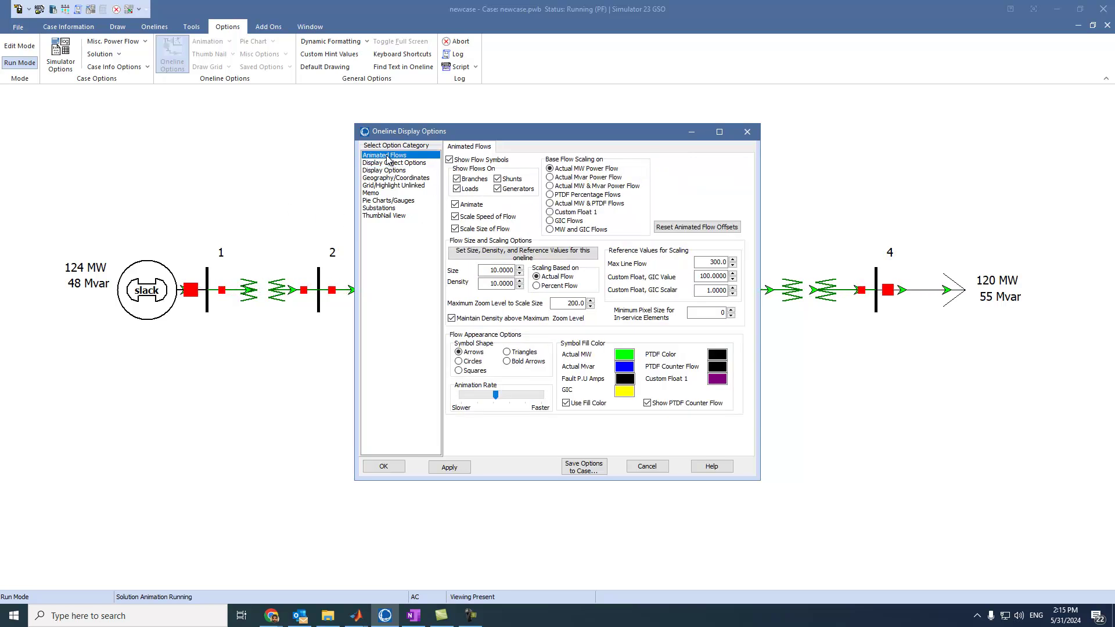
left_click(549, 186)
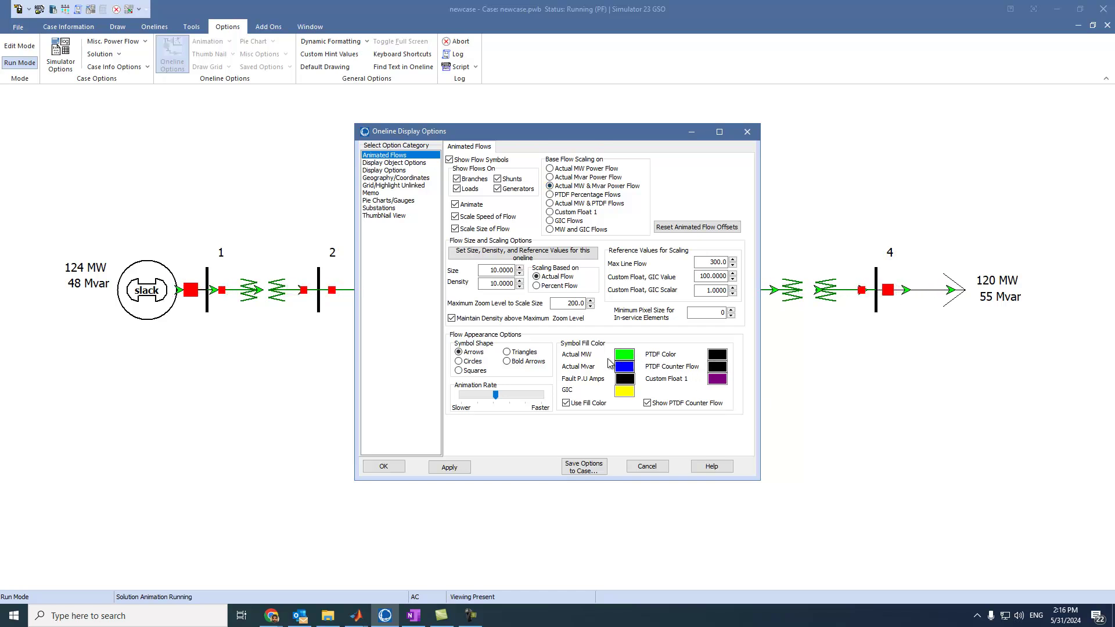
left_click_drag(499, 135, 409, 116)
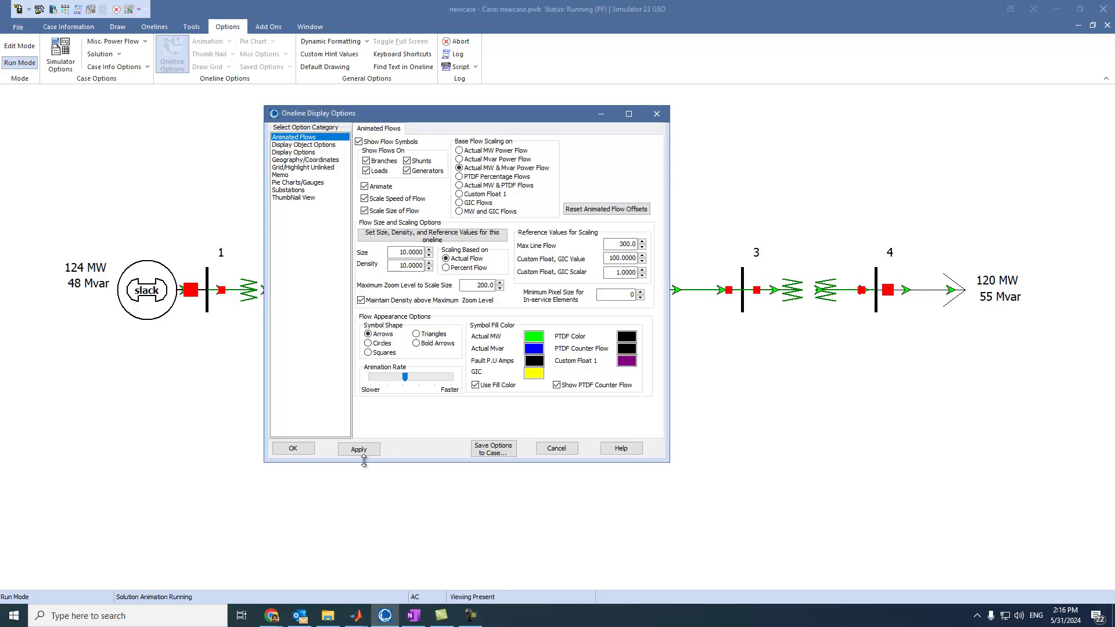
left_click(293, 448)
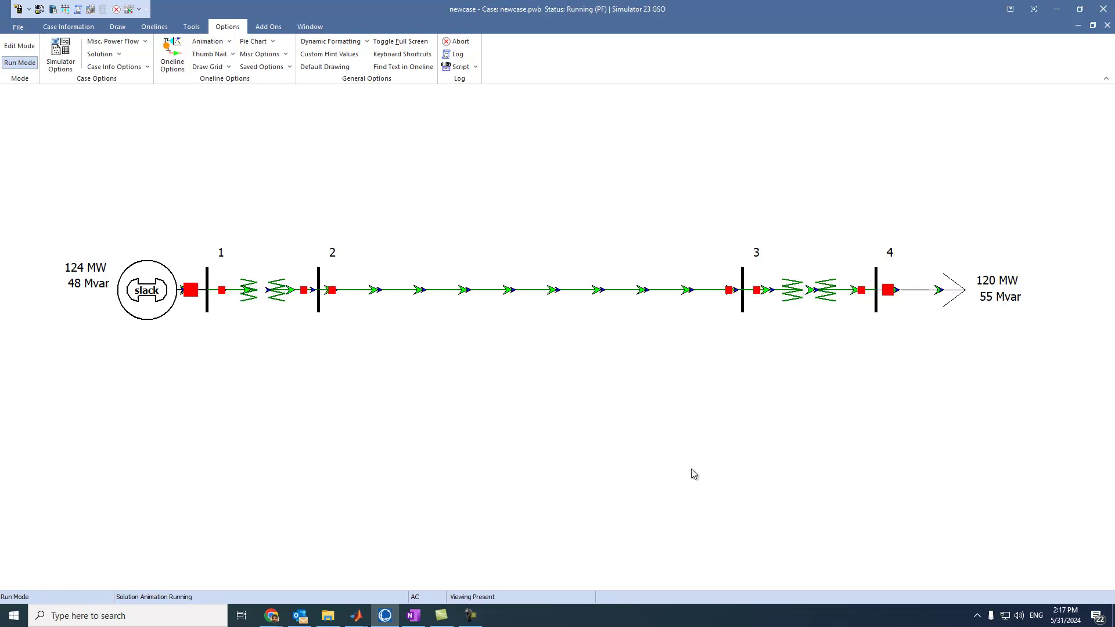
- Bring up the Draw ribbon with the flow animation still running
left_click(119, 26)
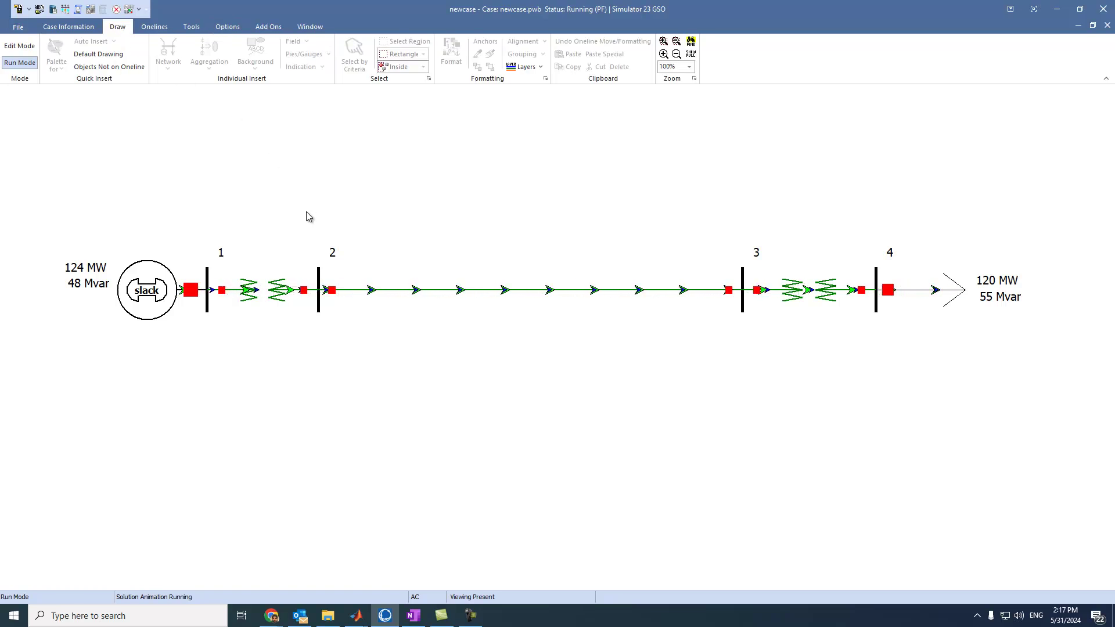
- In Edit Mode, add a Bus Voltage (kV) field reading 11.00 kV below bus 1
left_click(27, 51)
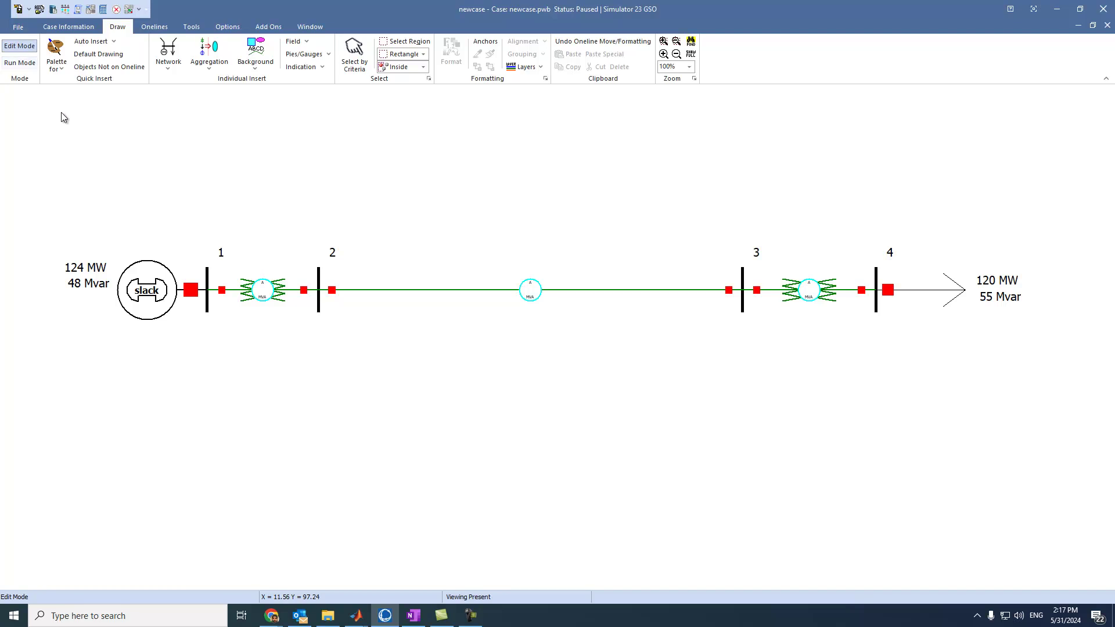
left_click(304, 43)
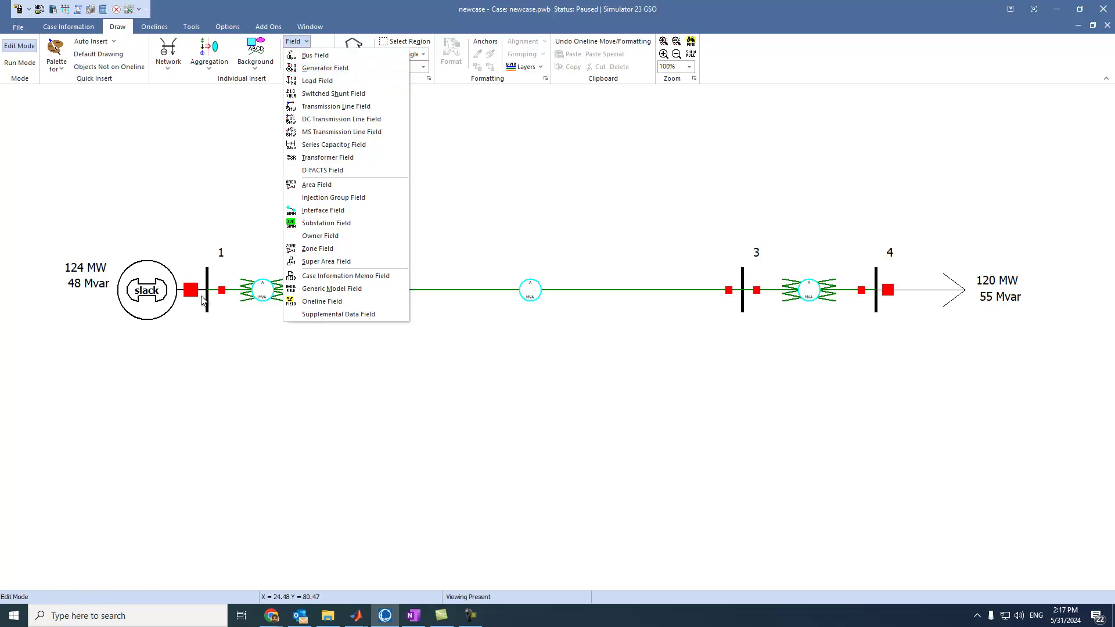
left_click(315, 55)
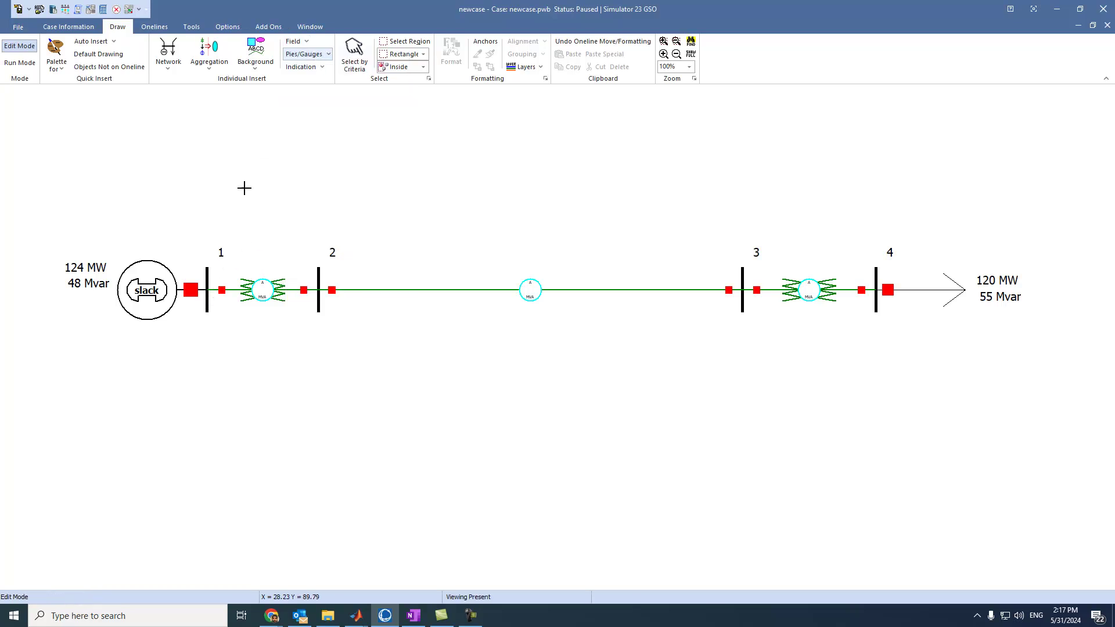
left_click(208, 312)
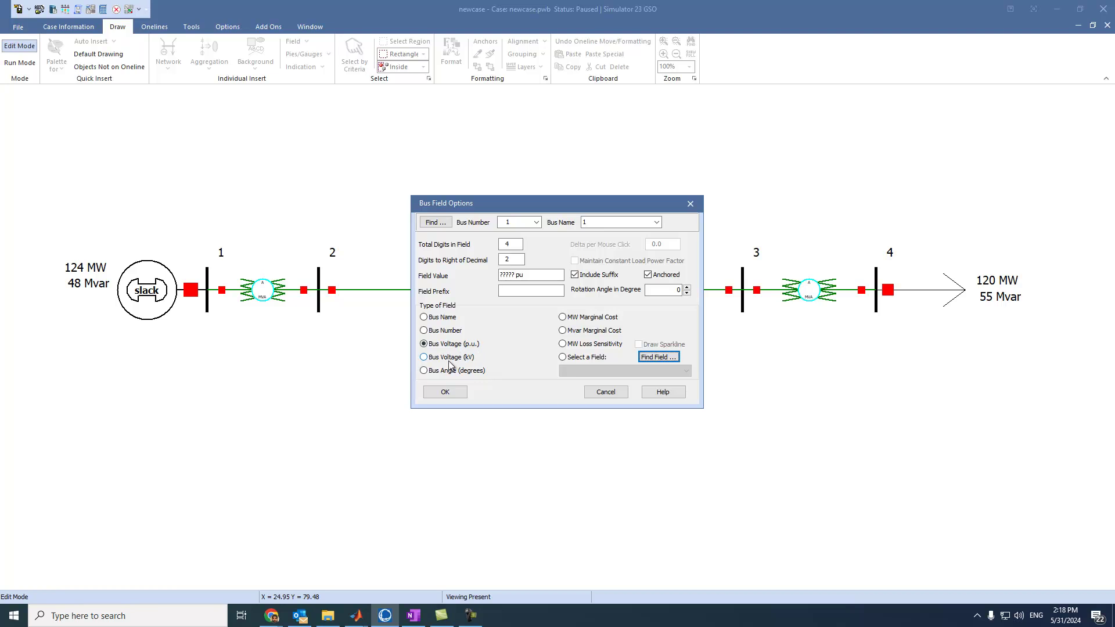
left_click(426, 360)
left_click(447, 393)
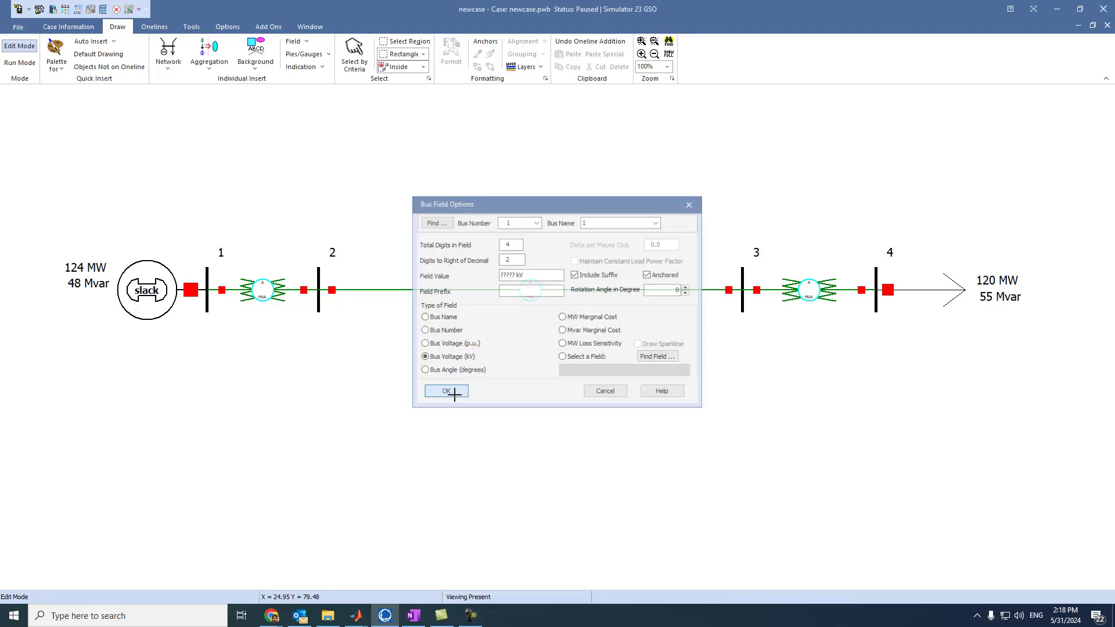
left_click(237, 382)
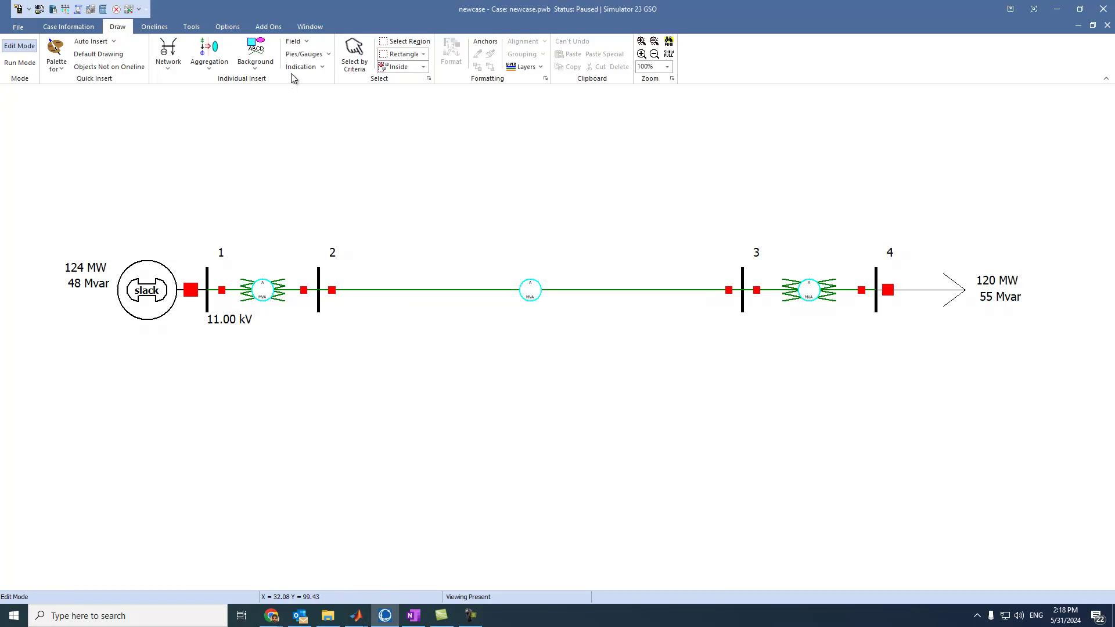
left_click(294, 41)
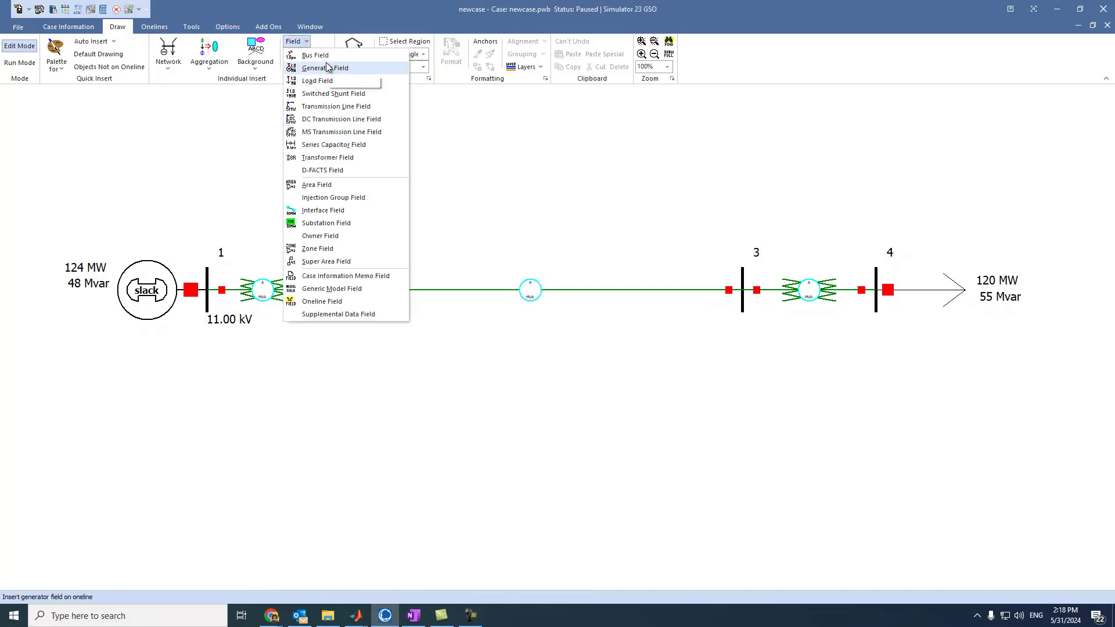
- Add a 1.00 pu Bus Voltage (p.u.) field under the 11.00 kV field at bus 1
left_click(321, 58)
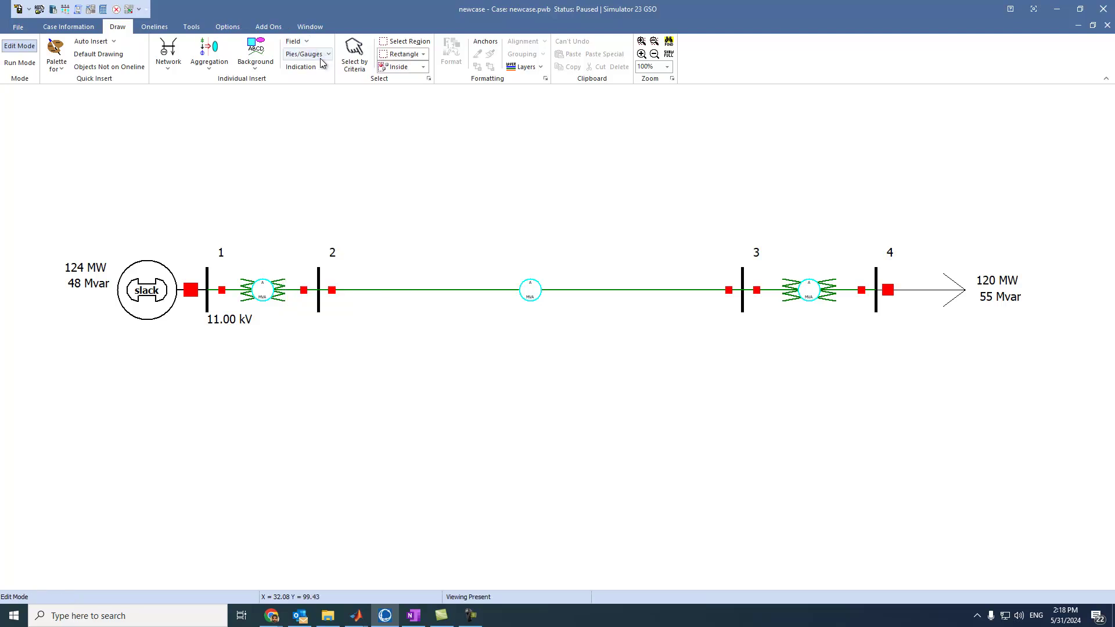
left_click(210, 319)
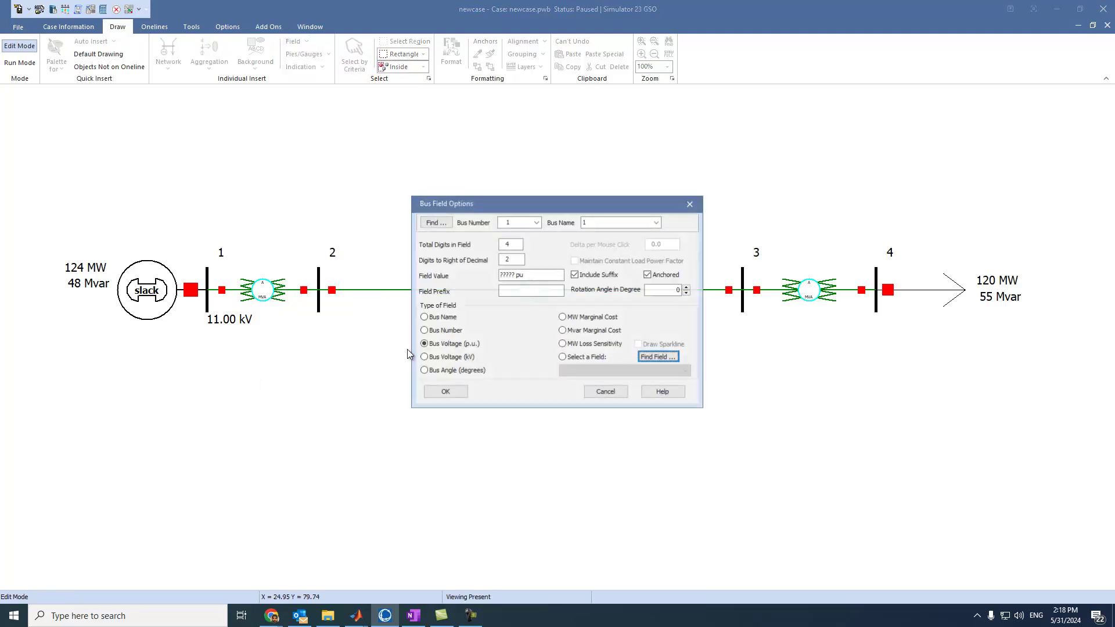
left_click(431, 396)
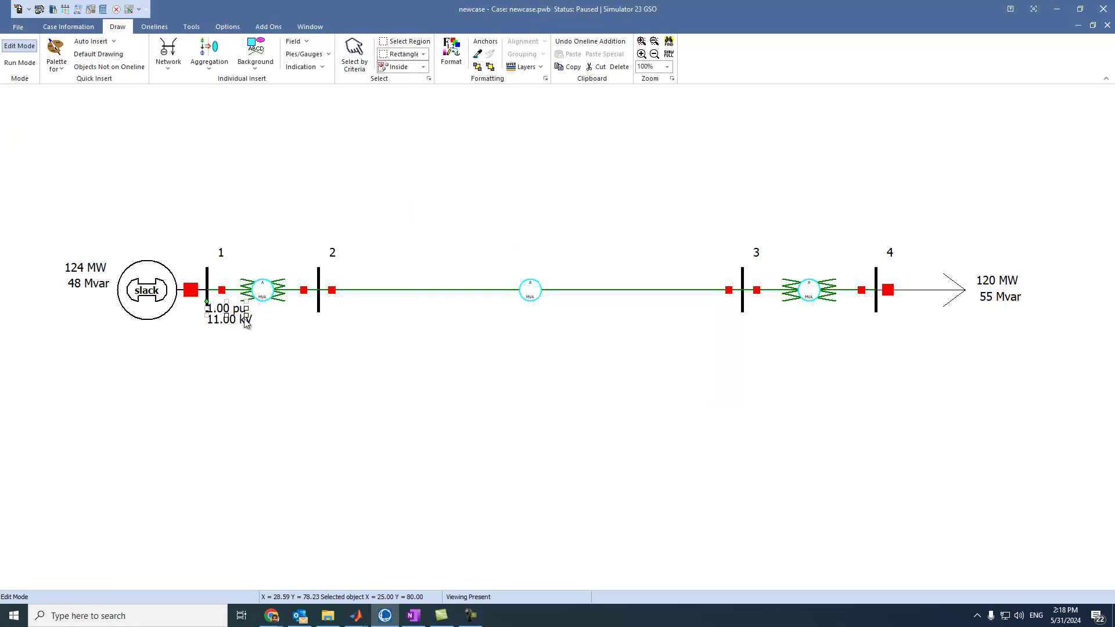
mouse_move(228, 311)
left_mouse_down()
mouse_move(229, 342)
mouse_move(230, 330)
left_mouse_up()
left_click(243, 387)
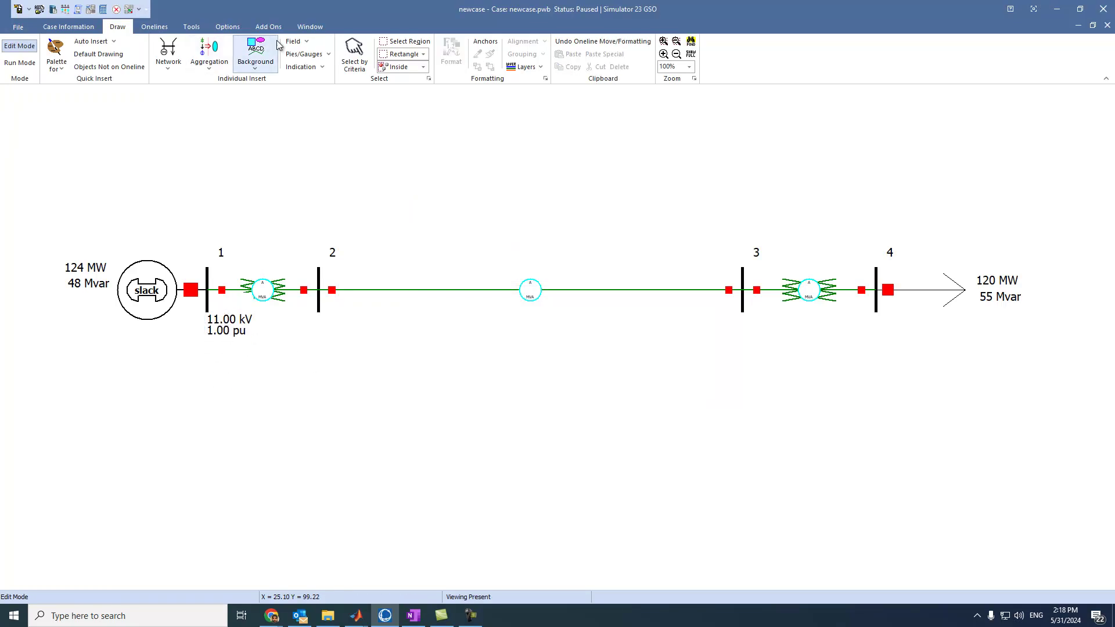
- Add a 0.00 Deg Bus Angle field below the 1.00 pu field at bus 1
left_click(295, 41)
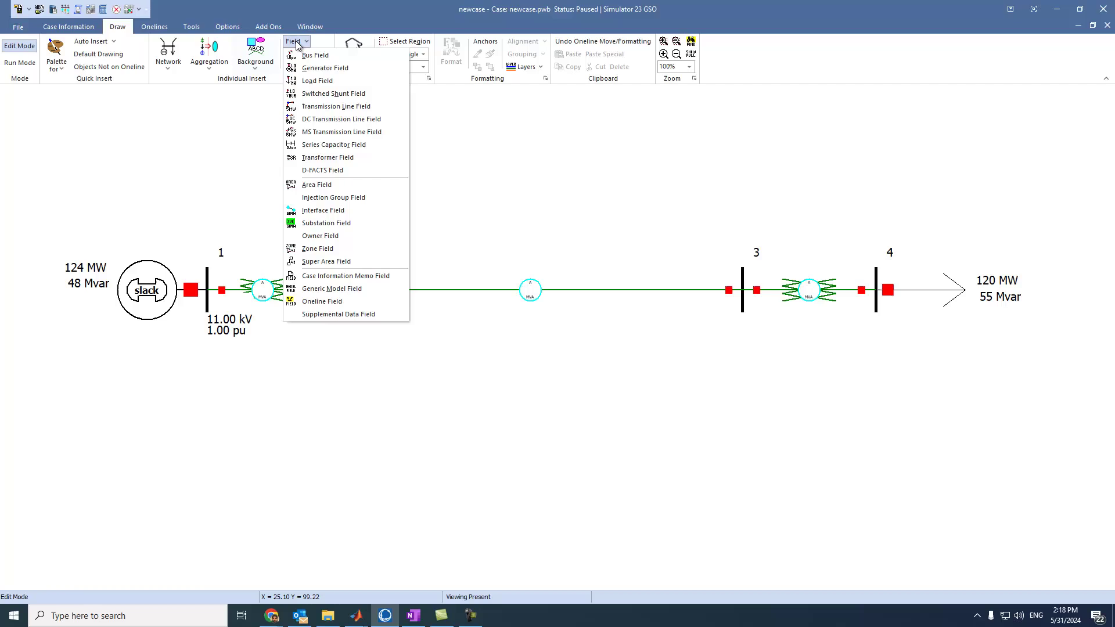
left_click(325, 55)
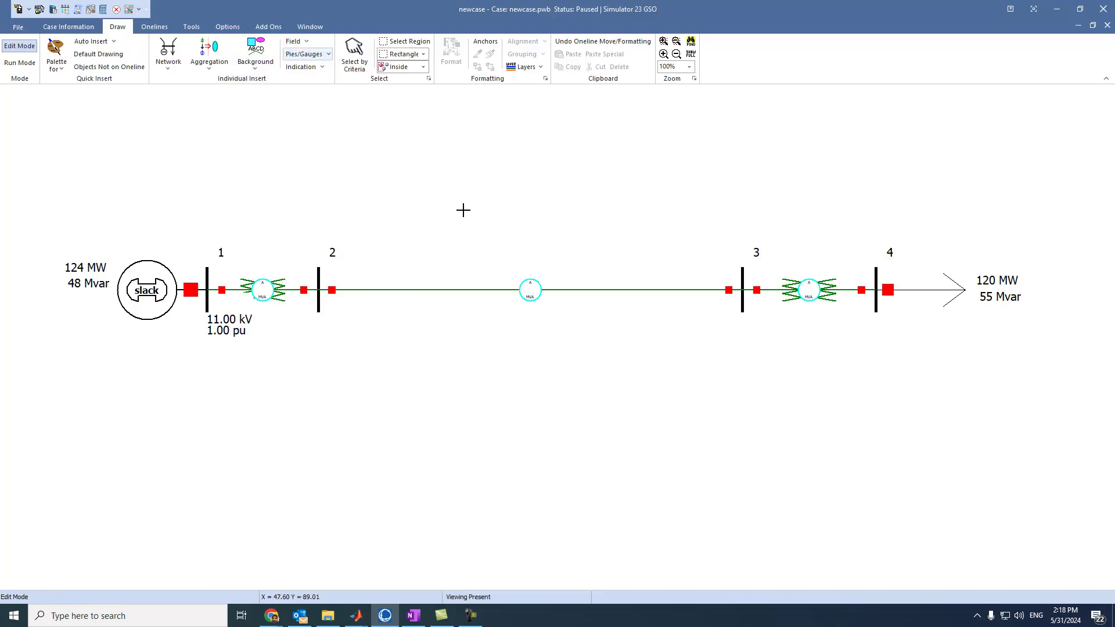
left_click(207, 301)
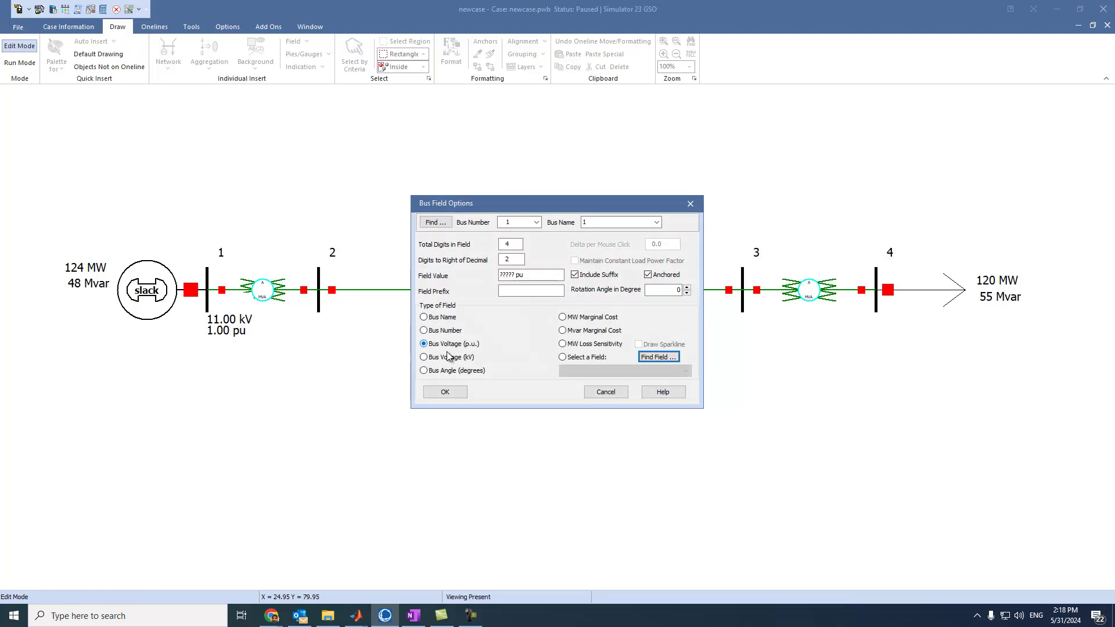
left_click(424, 372)
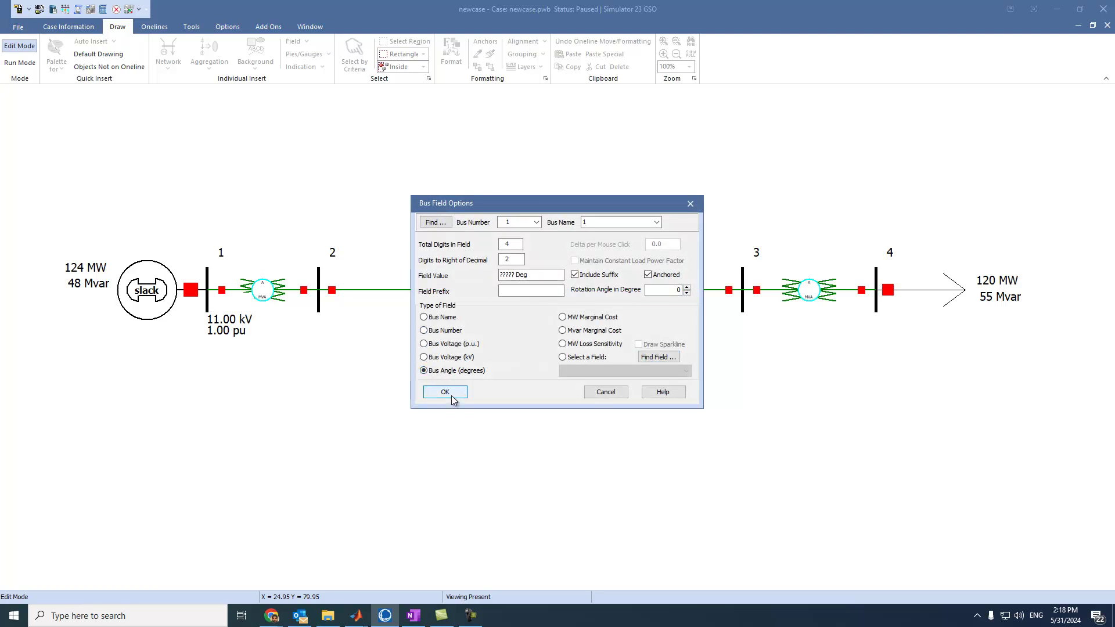
left_click(451, 393)
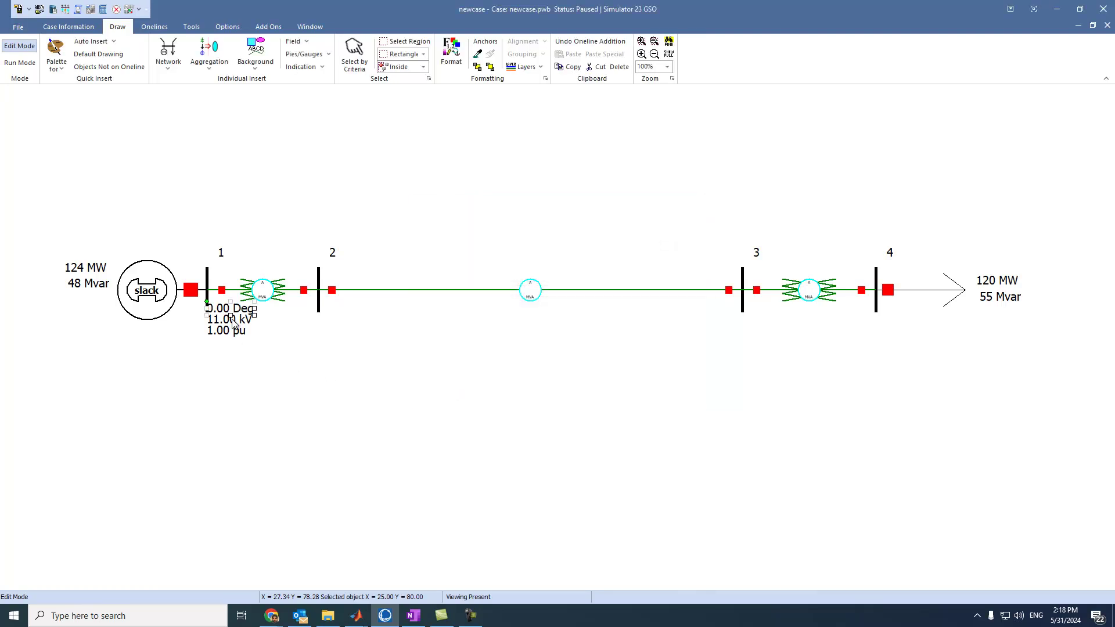
left_click_drag(231, 313, 234, 345)
left_click(264, 419)
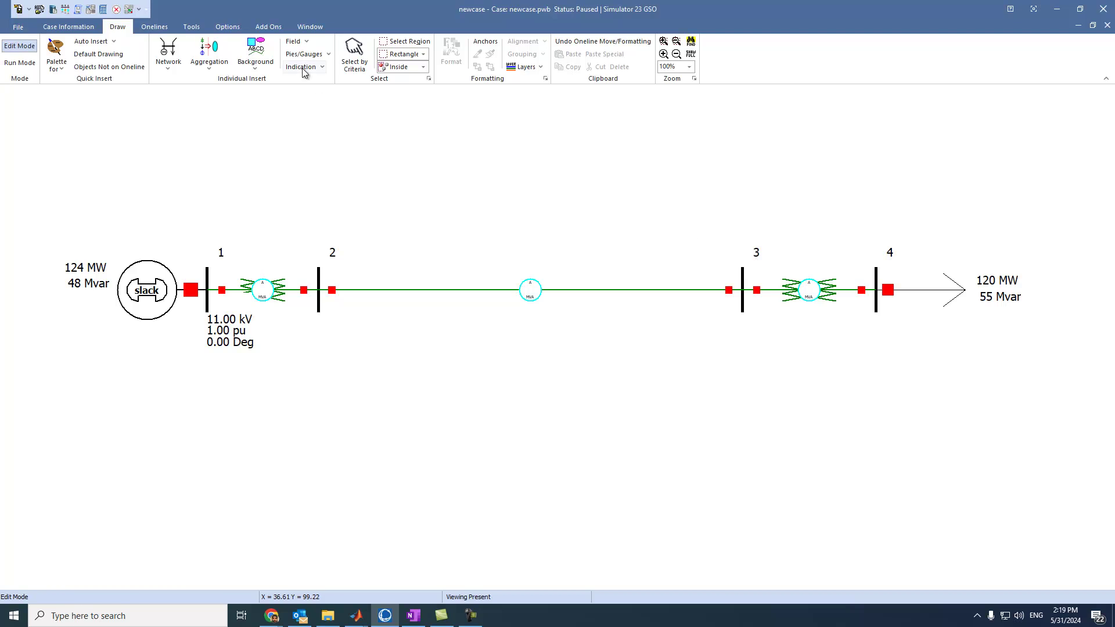
- Add a 5.59 kV Bus Voltage (kV) field below bus 4
left_click(308, 42)
left_click(325, 120)
left_click(877, 309)
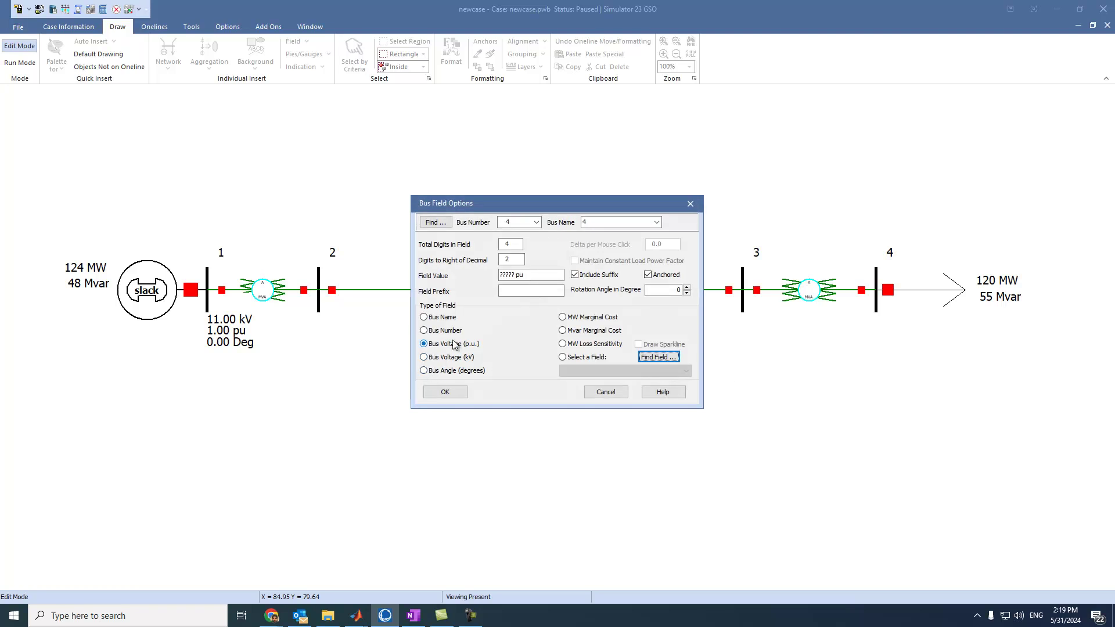
left_click(457, 358)
left_click(444, 392)
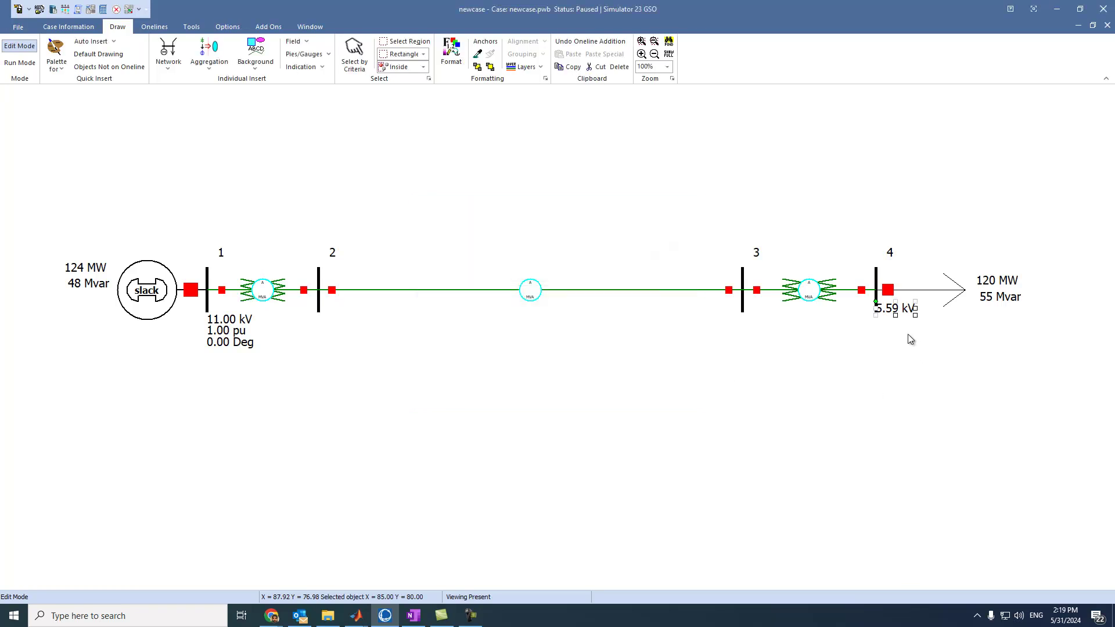
mouse_move(893, 314)
left_mouse_down()
mouse_move(902, 328)
mouse_move(885, 328)
left_mouse_up()
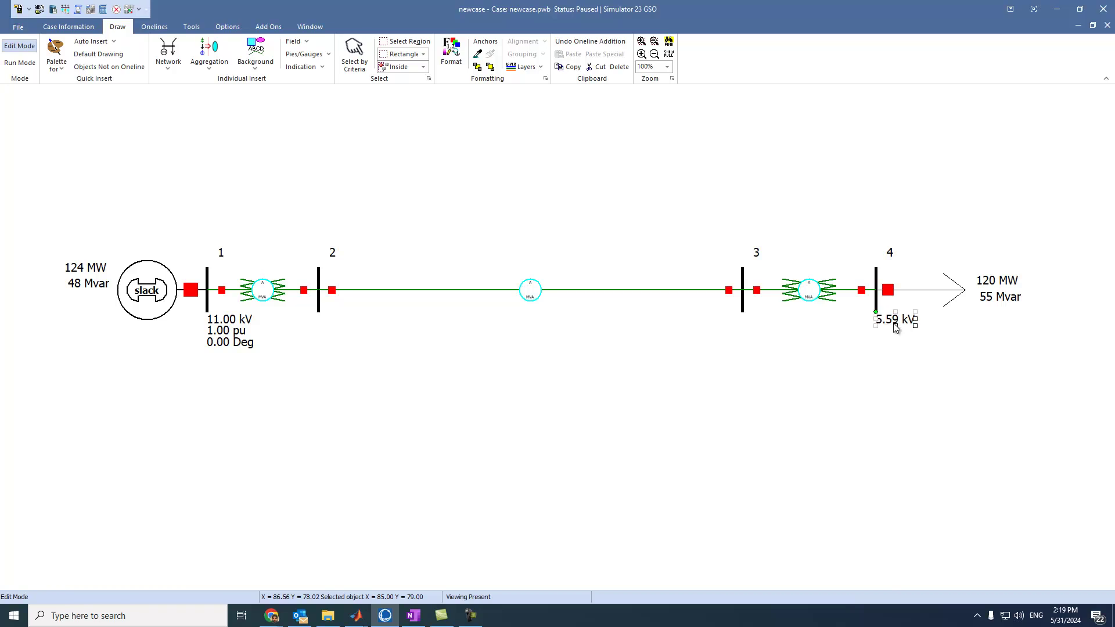
left_click(339, 160)
- Add a 0.93 pu Bus Voltage (p.u.) field beneath the 5.59 kV field at bus 4
left_click(307, 42)
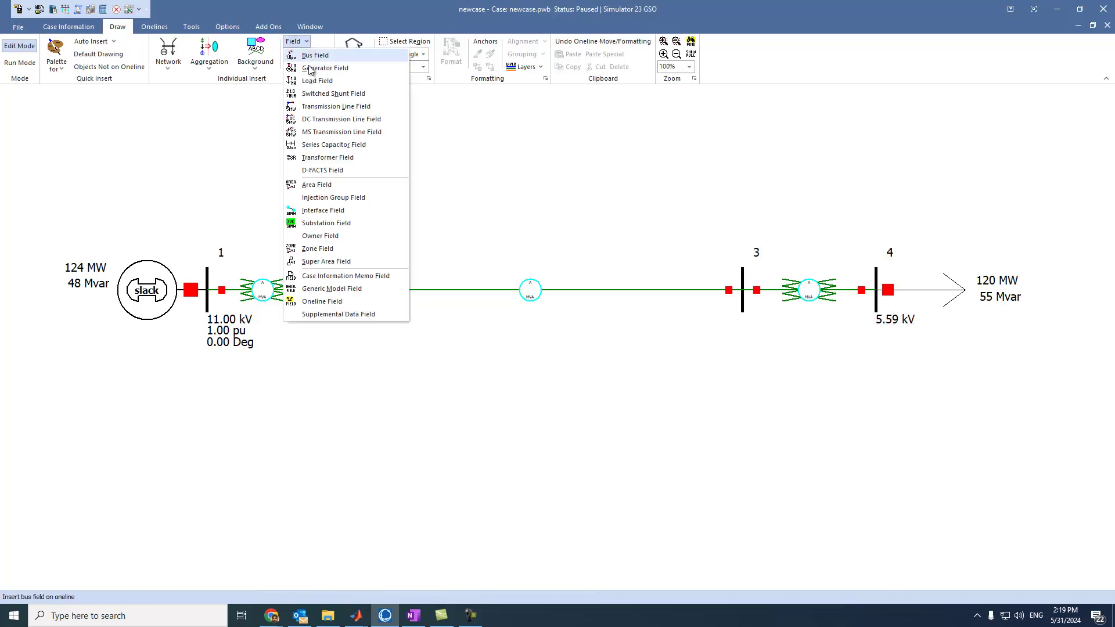
left_click(314, 58)
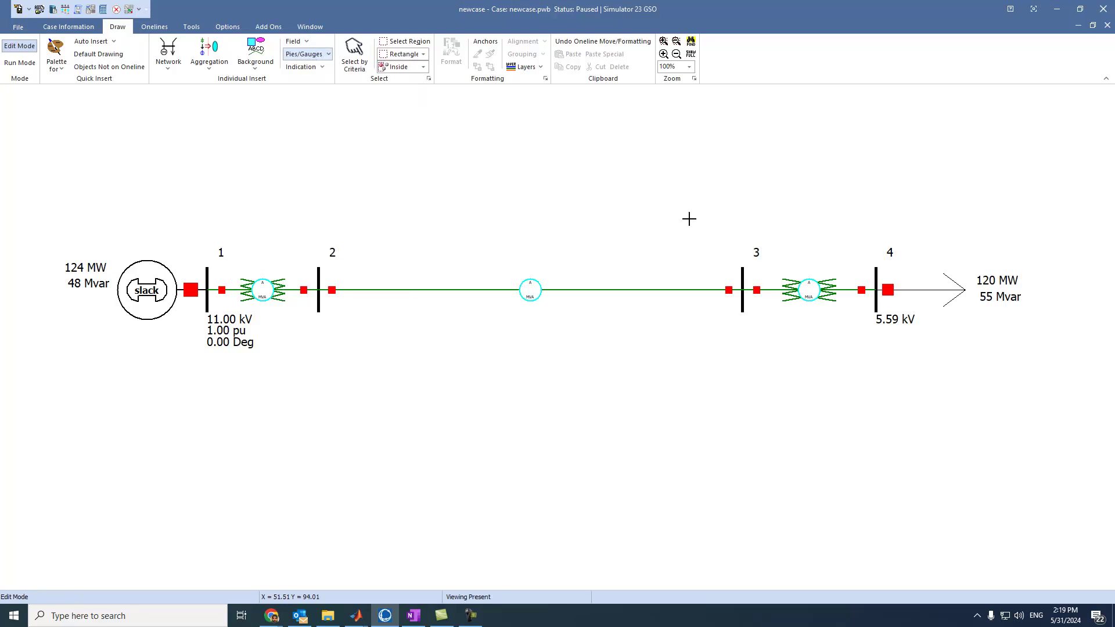
left_click(876, 273)
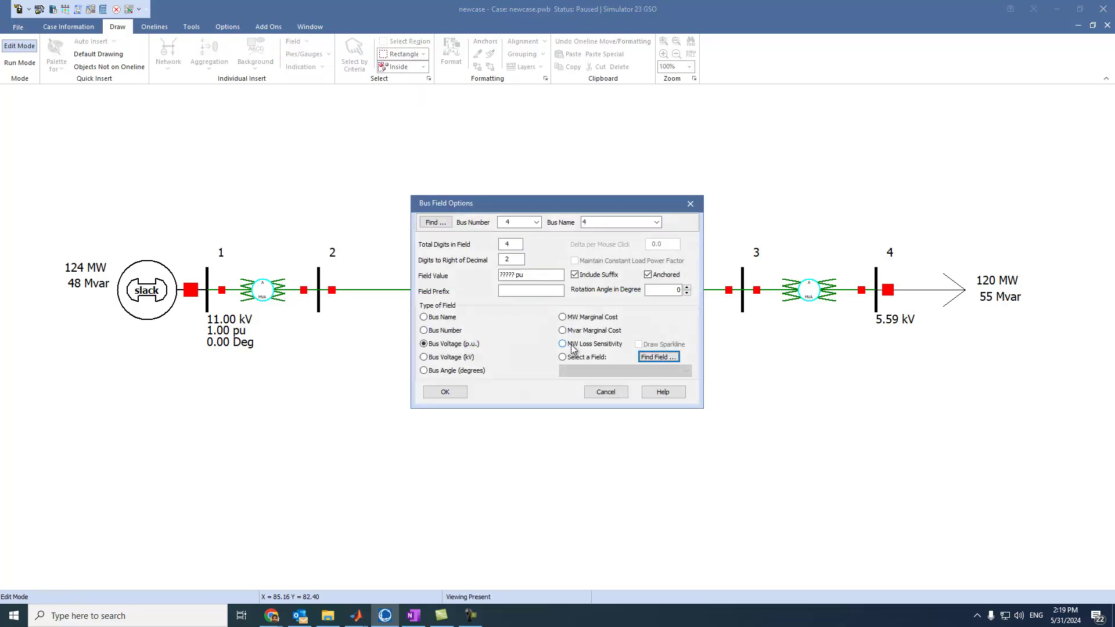
left_click(446, 394)
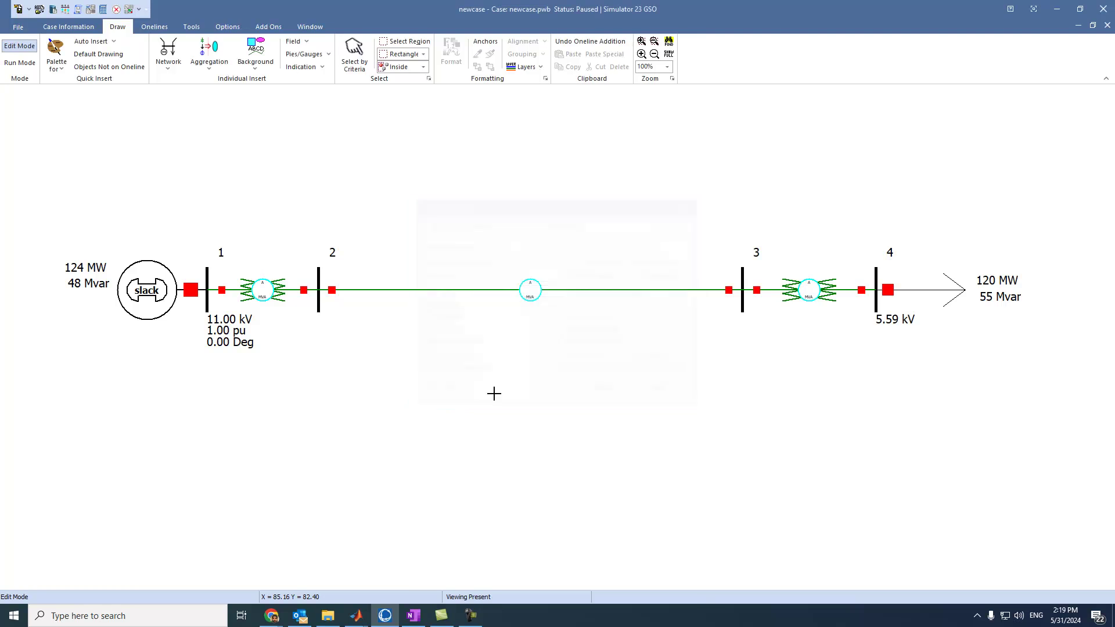
left_click_drag(913, 293, 909, 318)
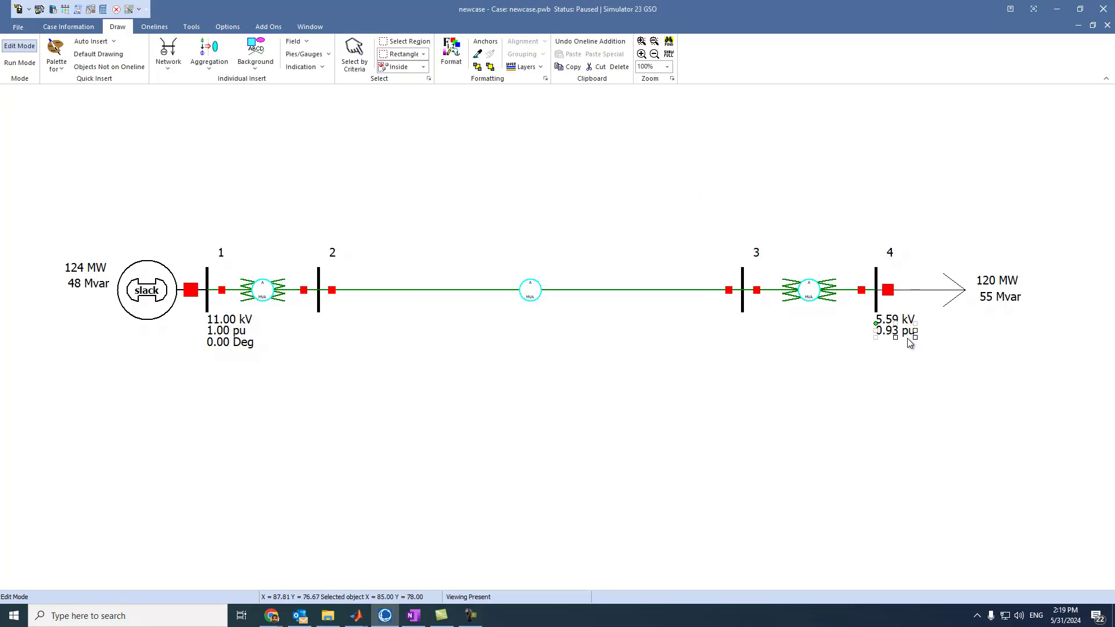
- Add a -6.02 Deg Bus Angle field below the 0.93 pu field at bus 4
double_click(883, 329)
left_click(424, 371)
left_click(445, 392)
left_click_drag(916, 336, 916, 349)
left_click(859, 424)
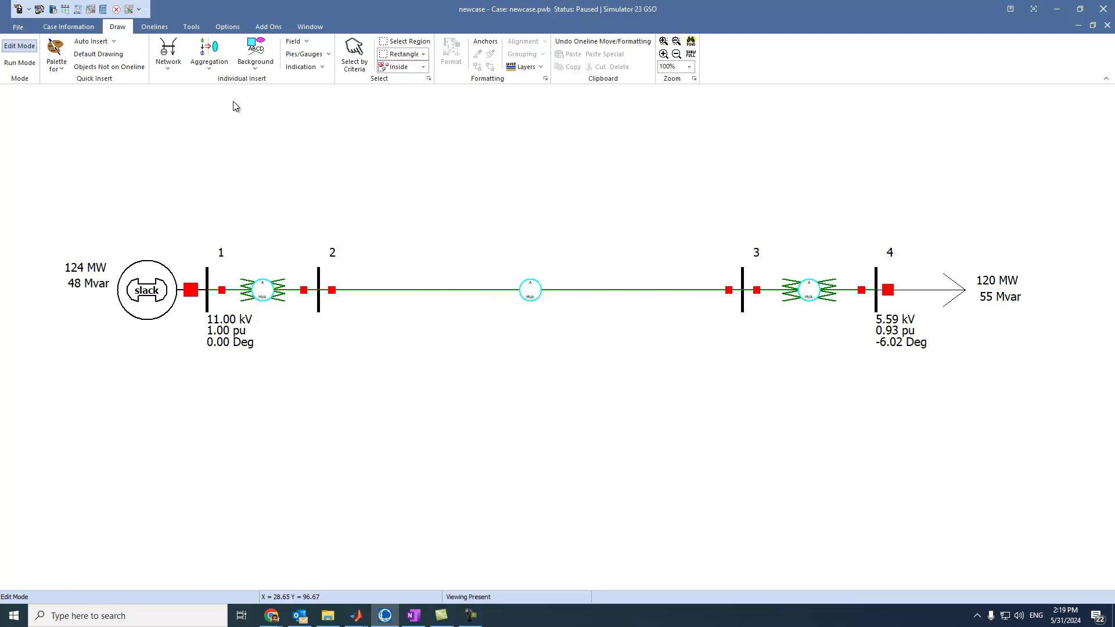
- Add a 3 MW Flow transmission line field above the 2–3 line
left_click(304, 43)
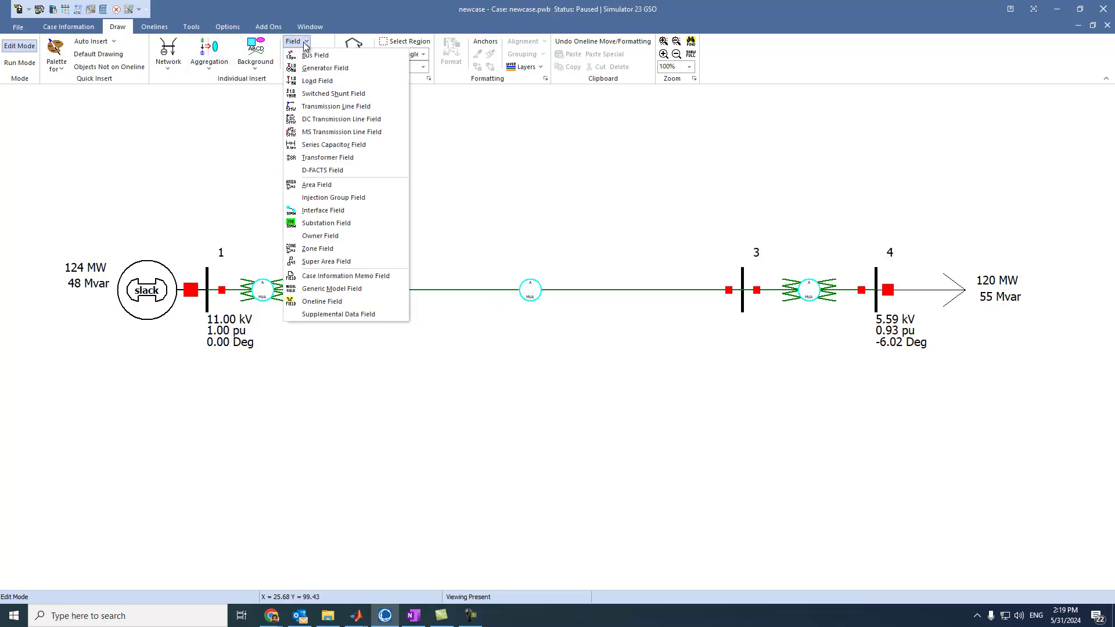
left_click(350, 107)
left_click(446, 290)
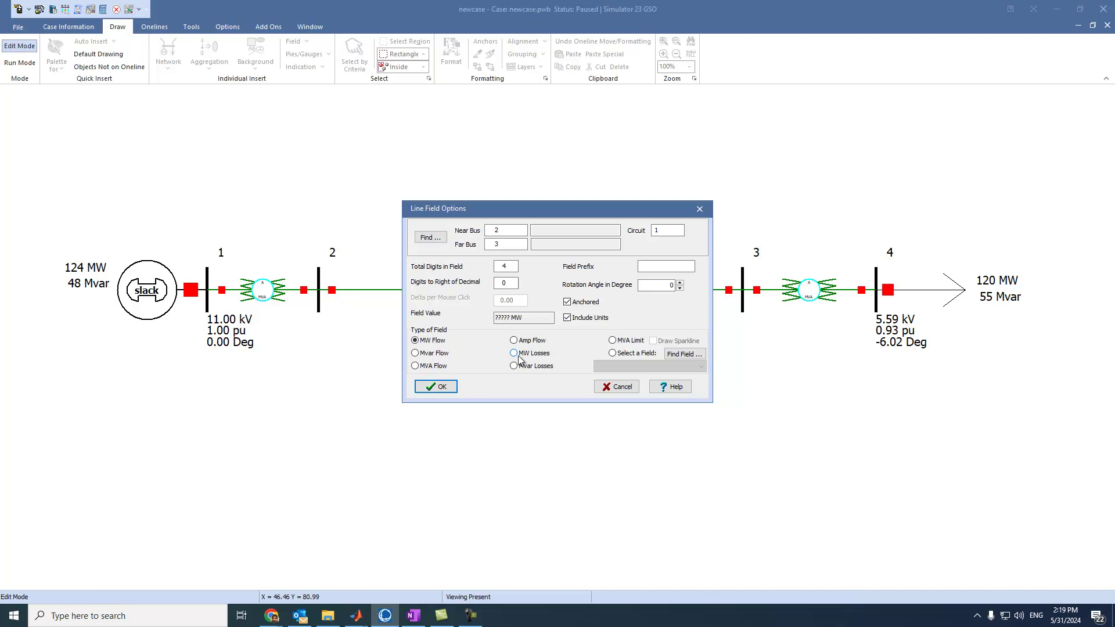
left_click(441, 386)
left_click_drag(466, 299, 532, 267)
left_click(502, 373)
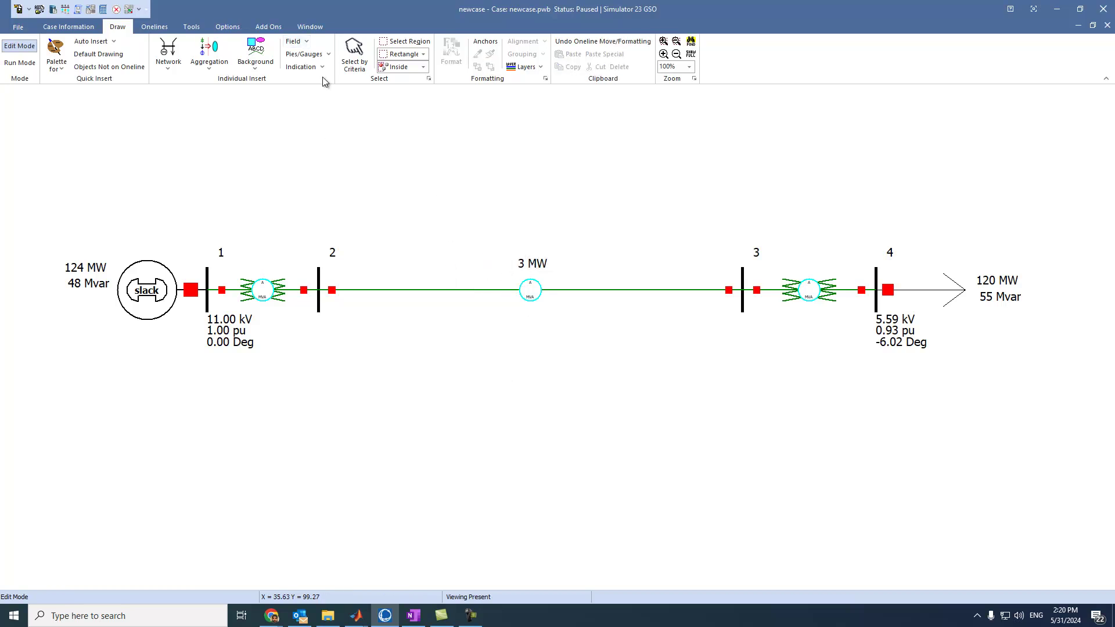
- Add a -13 Mvar Losses transmission line field below the 2–3 line
left_click(305, 44)
left_click(353, 105)
left_click(514, 298)
left_click(531, 368)
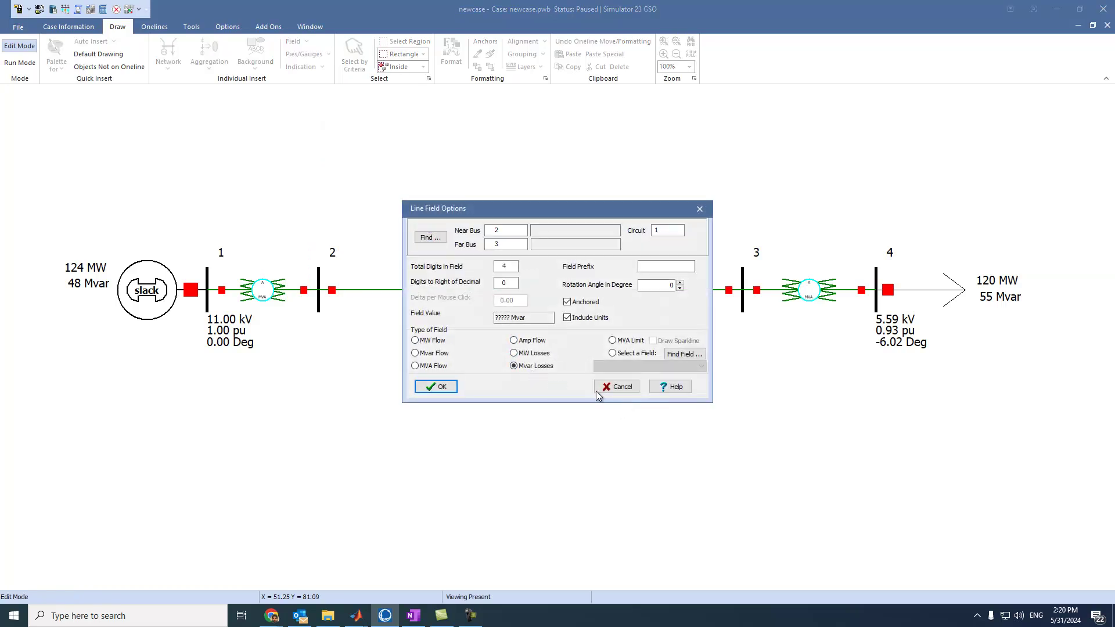
left_click(435, 387)
left_click_drag(527, 304, 545, 330)
left_click(500, 388)
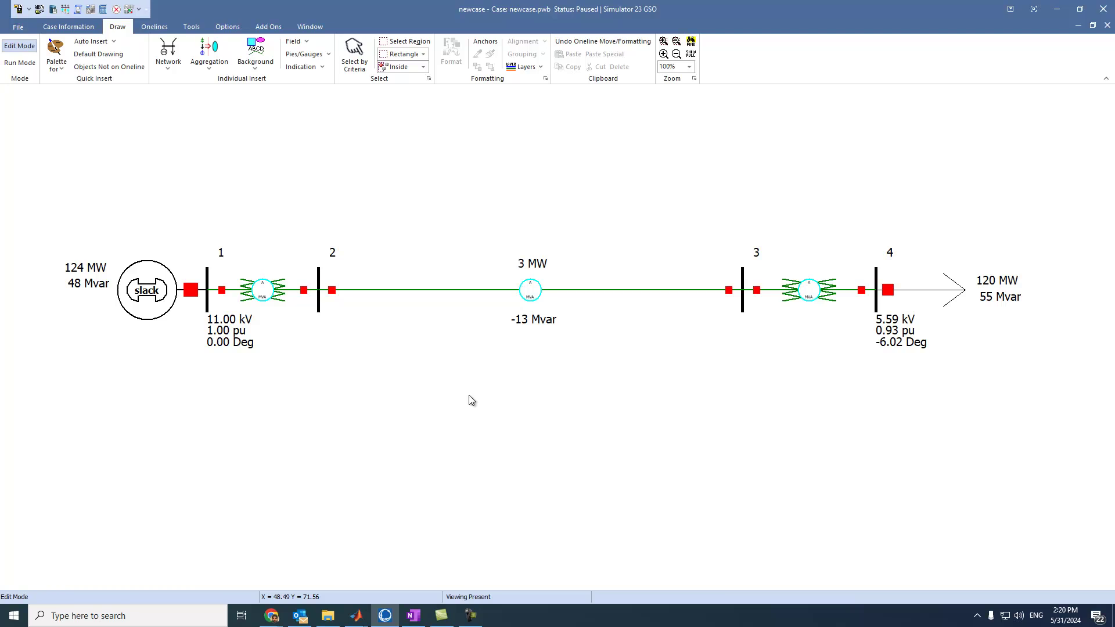
left_click(191, 27)
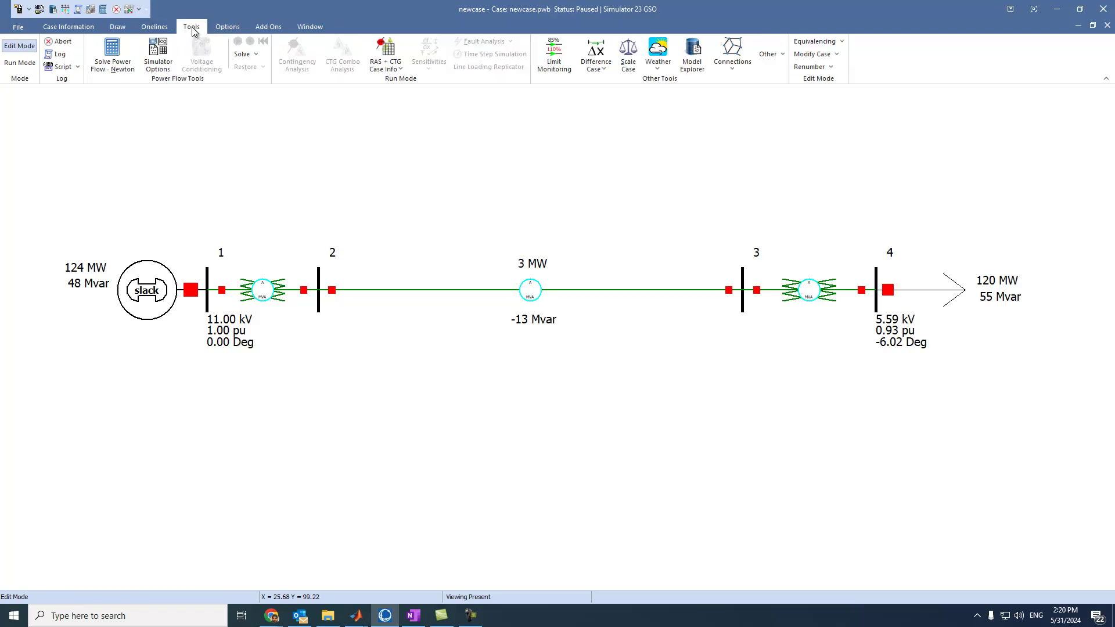
left_click(21, 62)
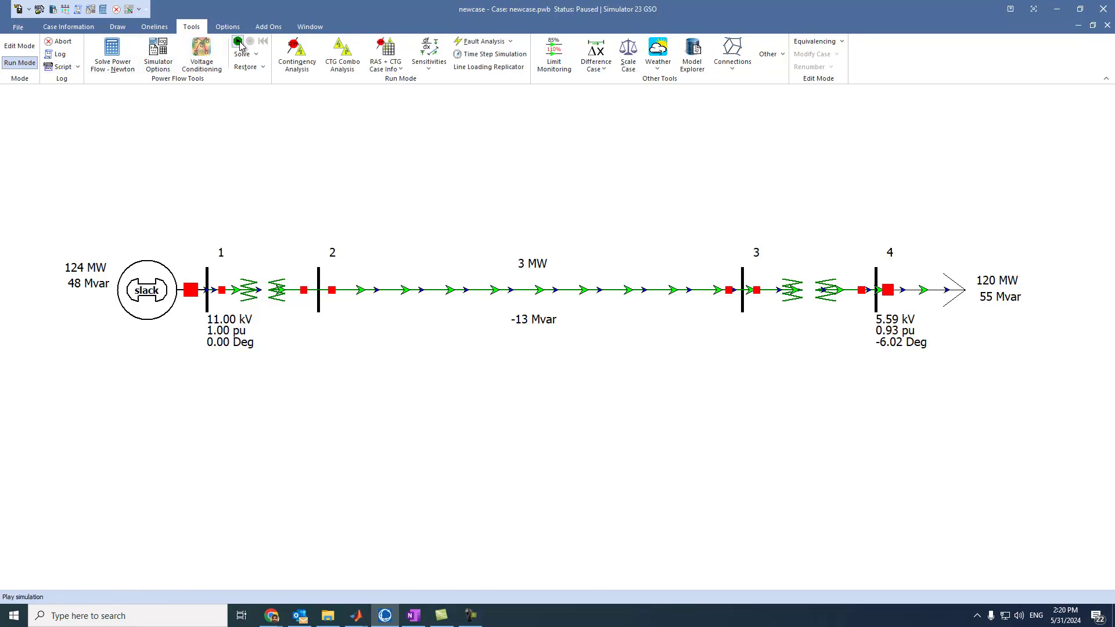
left_click(238, 43)
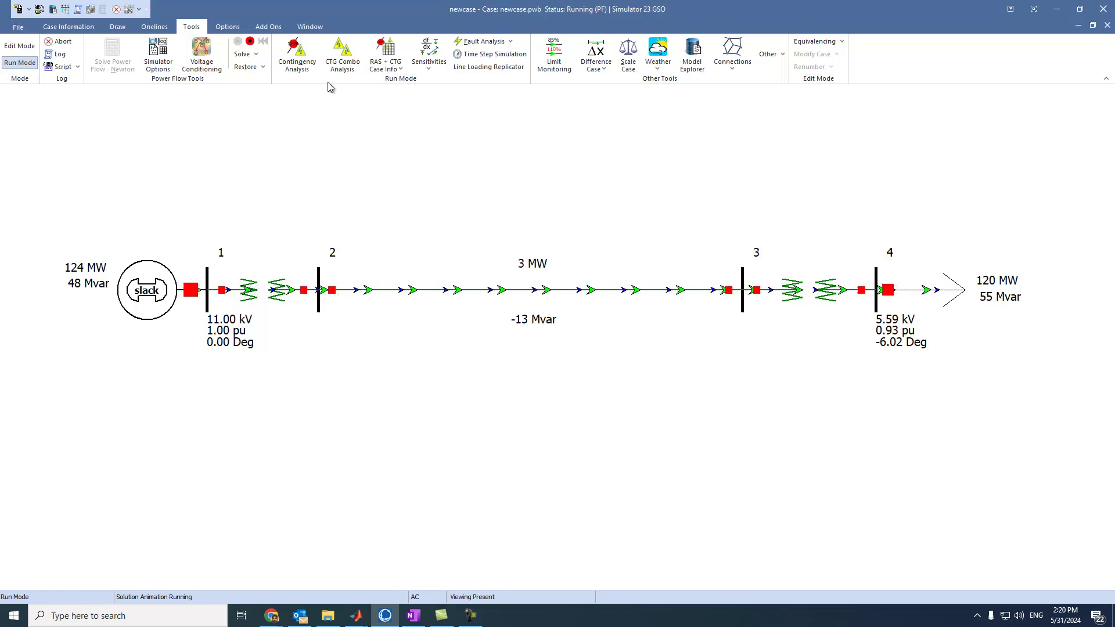
left_click(250, 41)
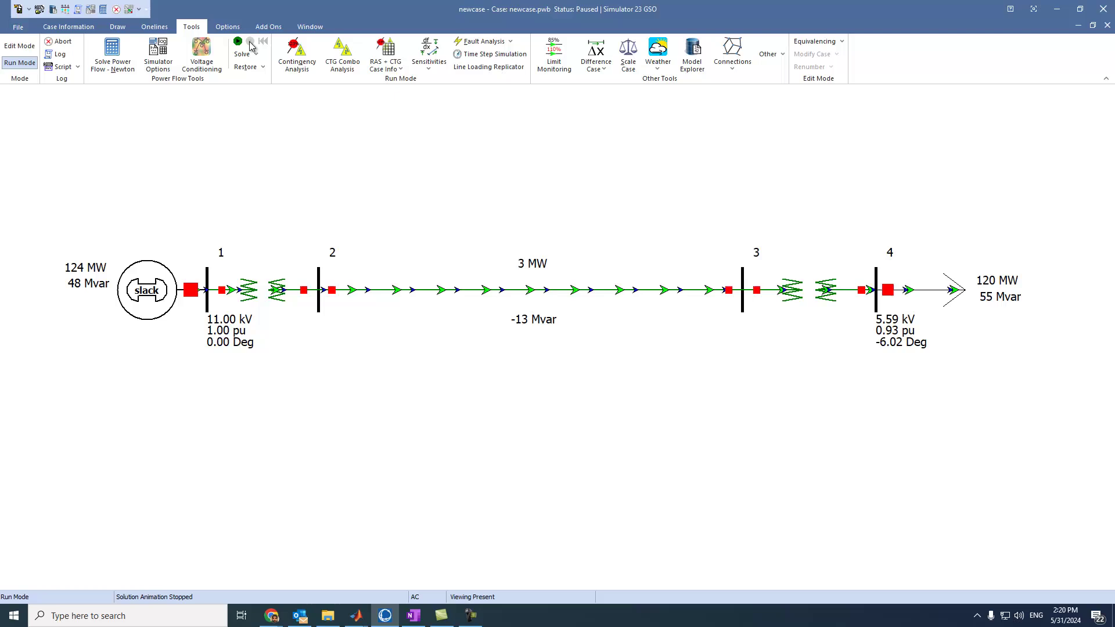
left_click(21, 46)
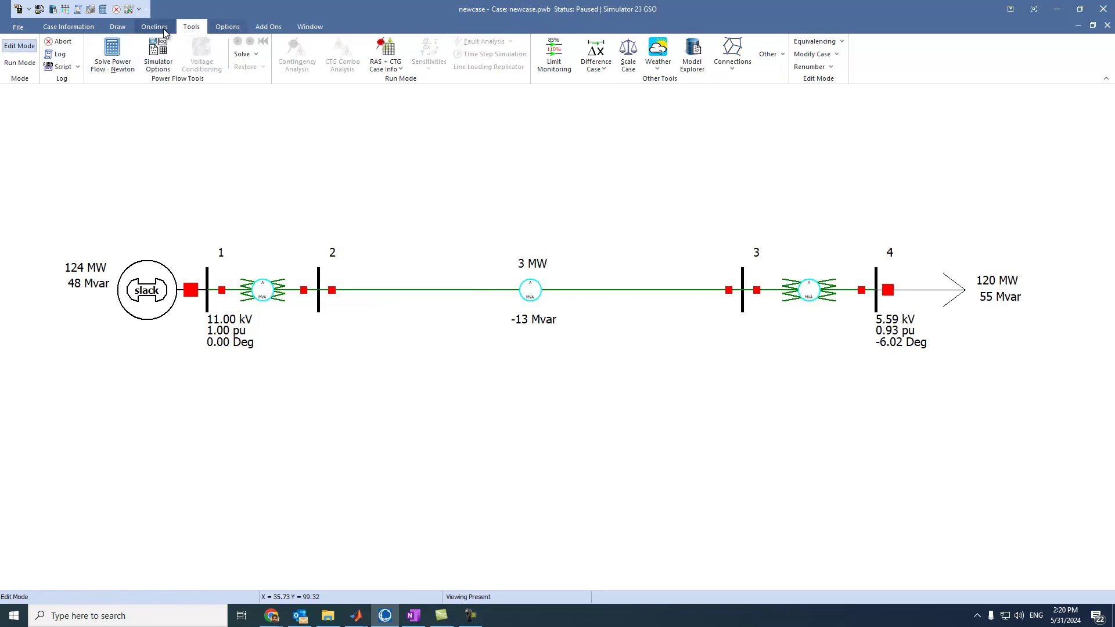
- Add a -1.76 Deg Bus Angle field below bus 2
left_click(117, 27)
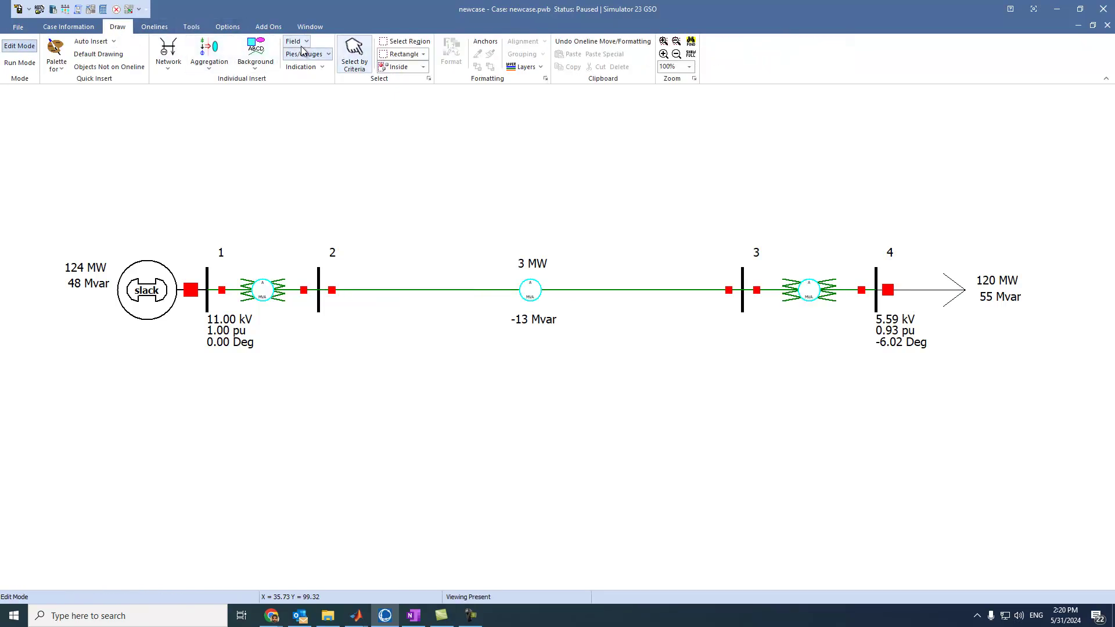
left_click(298, 42)
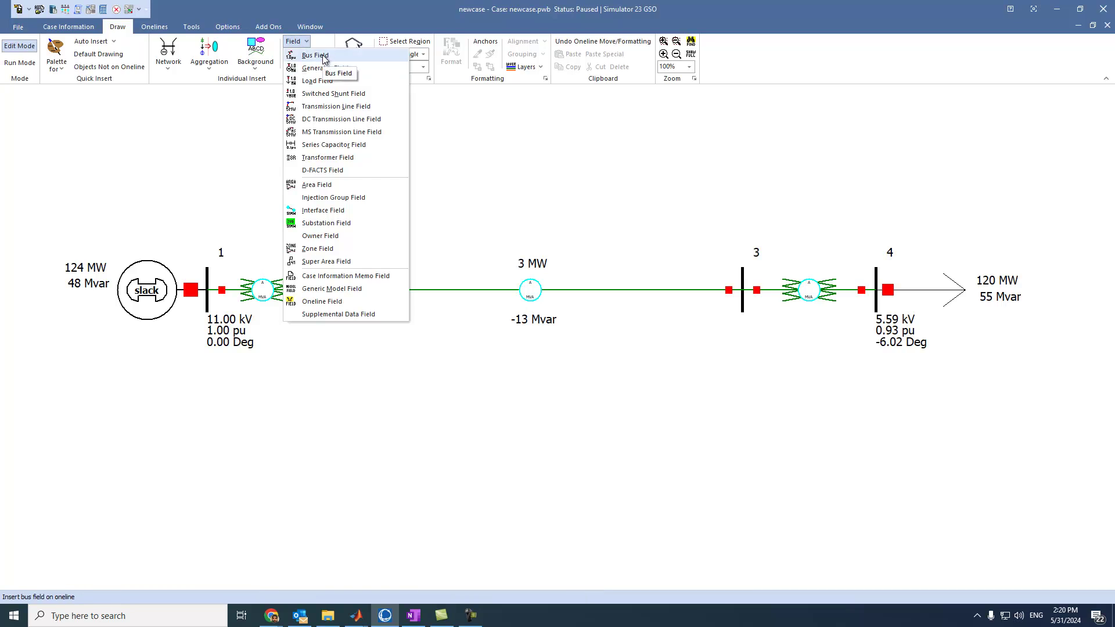
left_click(321, 56)
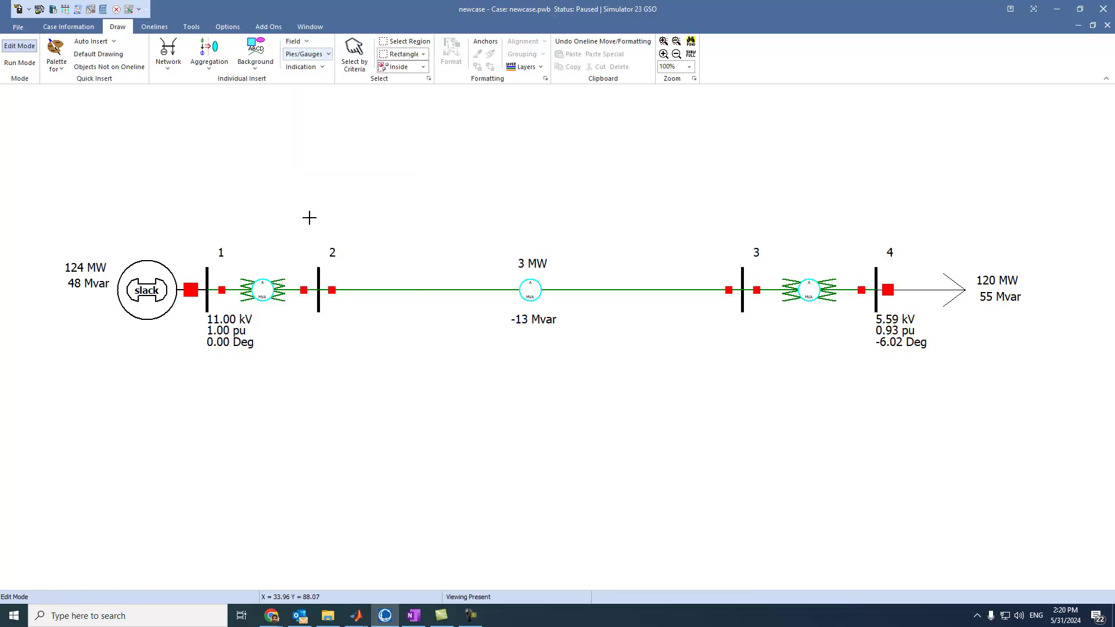
left_click(332, 334)
left_click(446, 371)
left_click(445, 392)
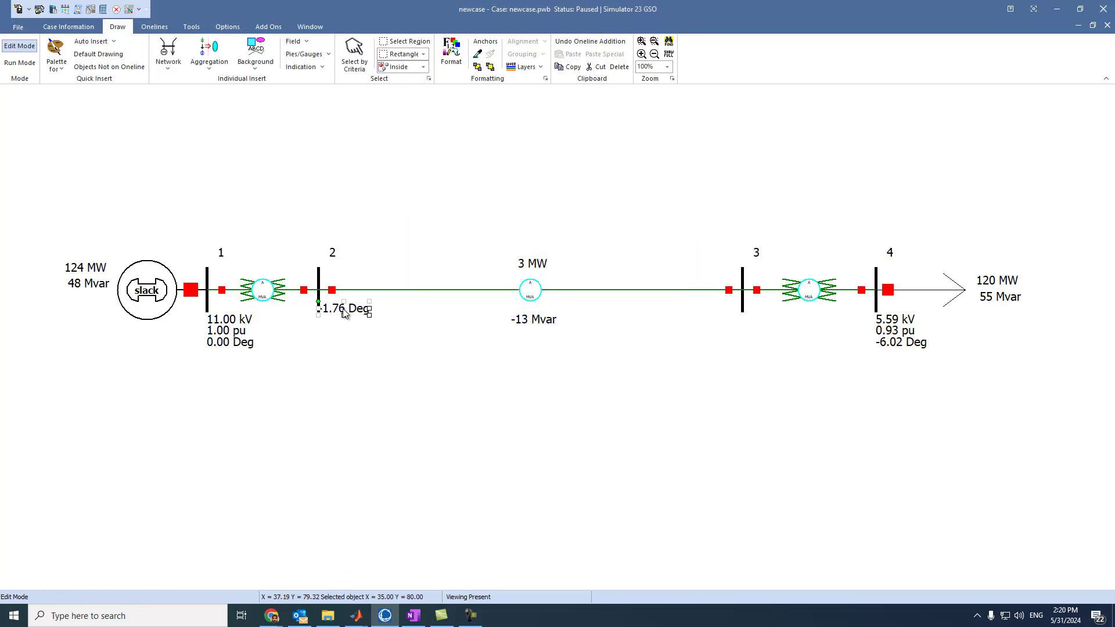
left_click_drag(344, 314, 344, 336)
left_click(309, 321)
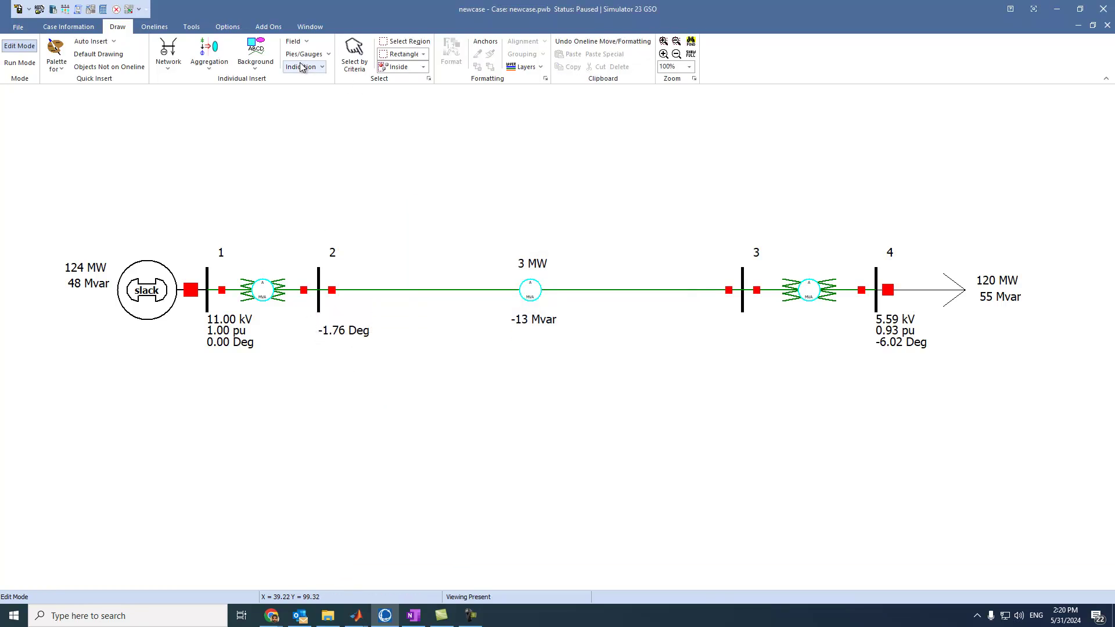
- Add a -5.44 Deg Bus Angle field below bus 3
left_click(295, 42)
left_click(315, 56)
left_click(745, 323)
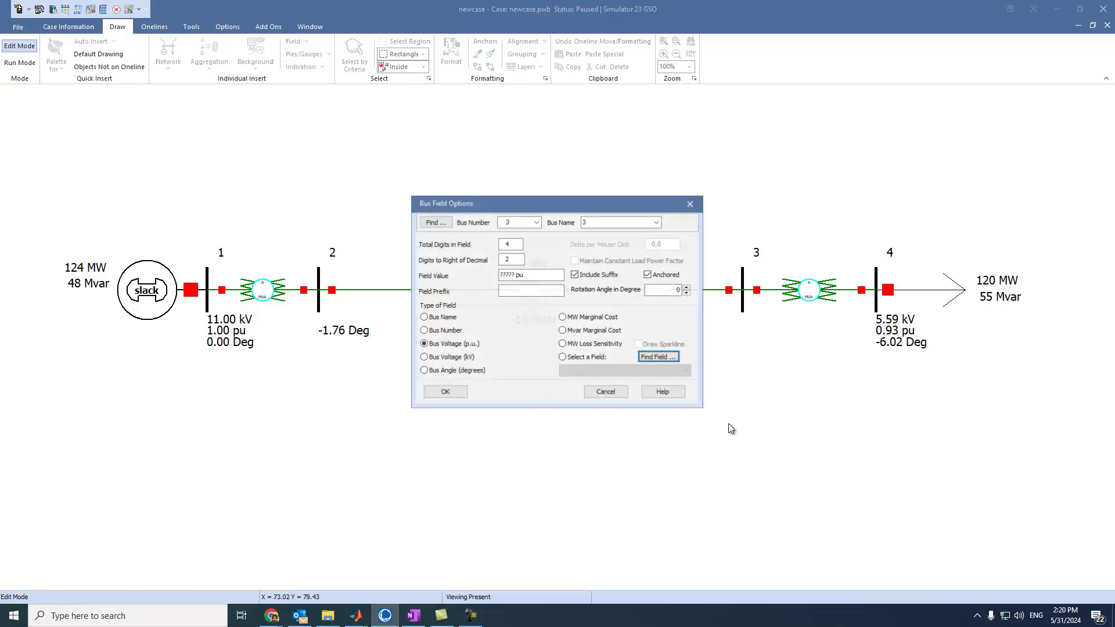
left_click(460, 370)
left_click(445, 391)
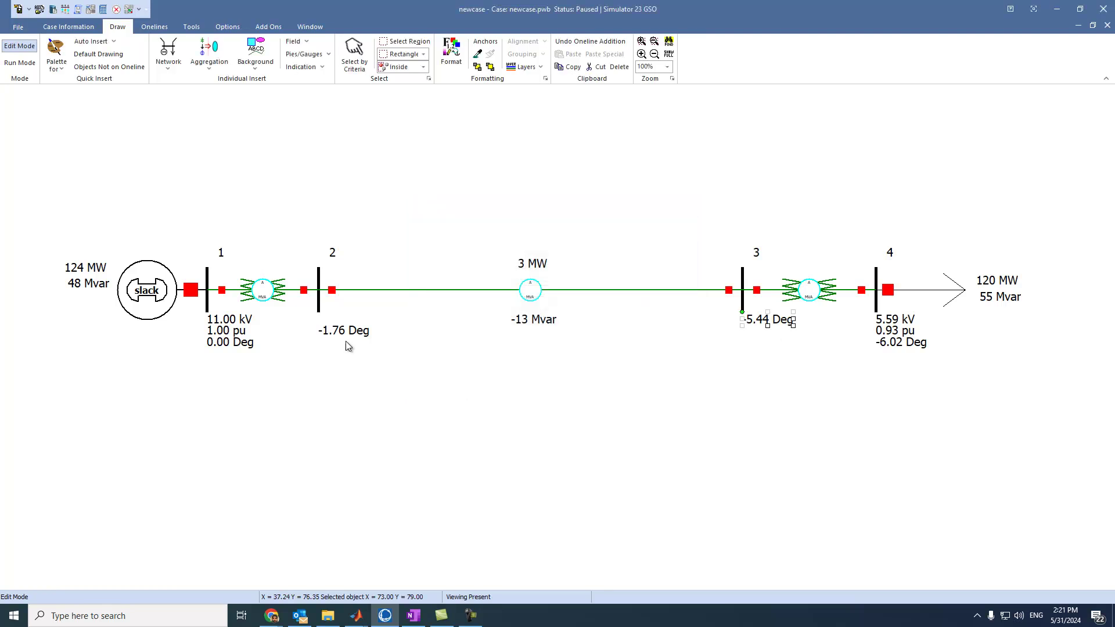
left_click_drag(344, 332, 346, 321)
left_click(347, 399)
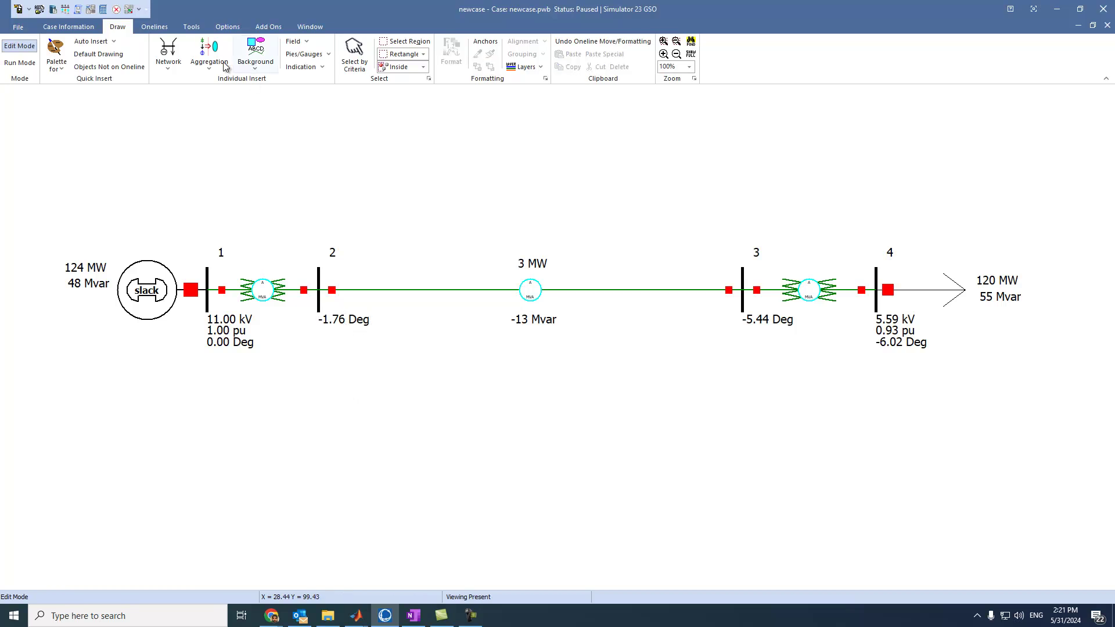
- Switch to Run Mode and play the power flow solution animation on the four-bus diagram
left_click(20, 63)
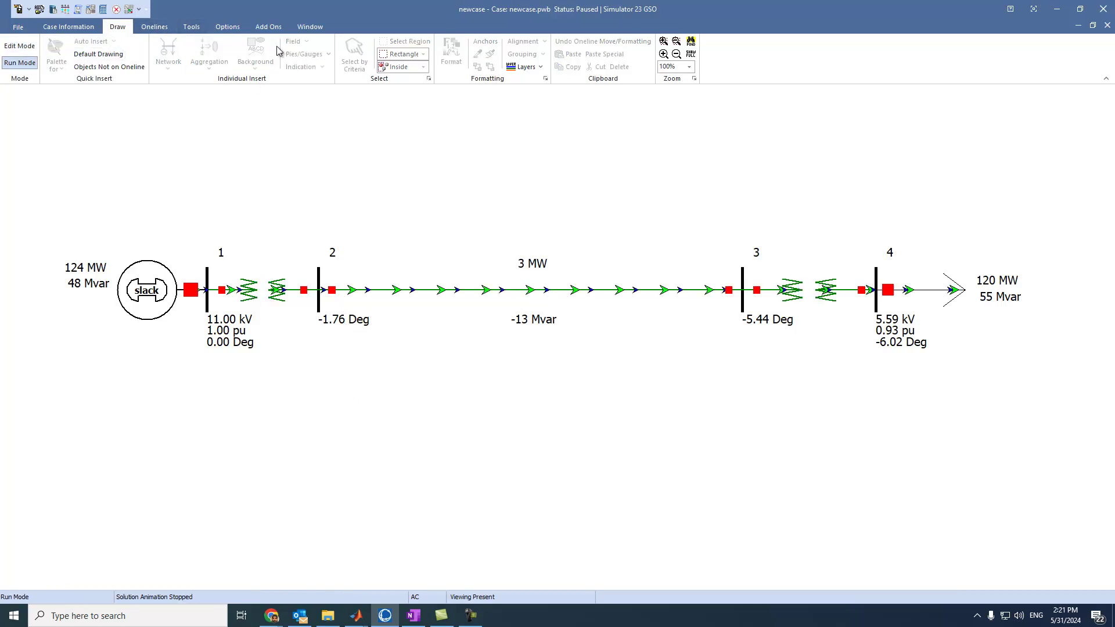
left_click(191, 27)
left_click(237, 42)
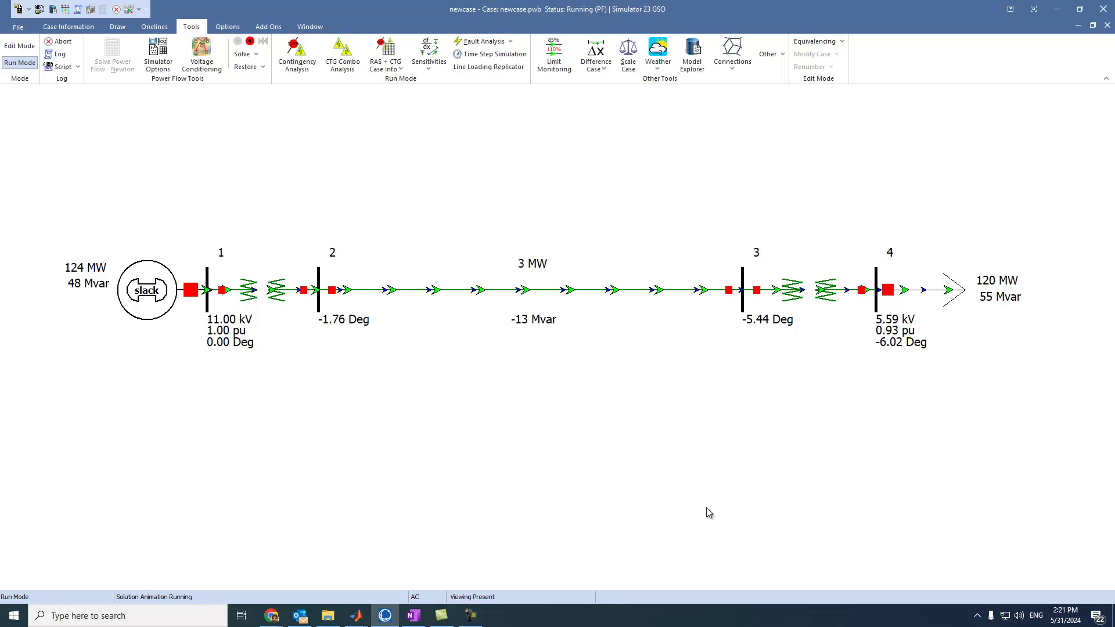